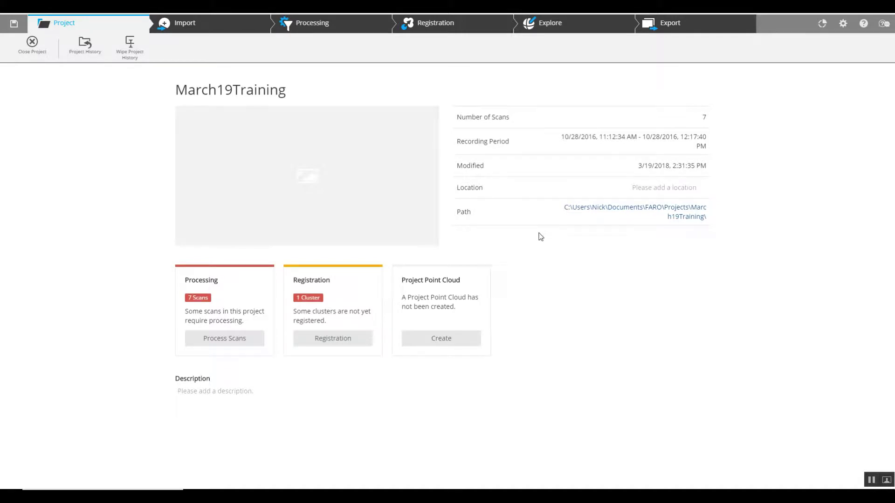
Step: Open the scan FARO_LS06330_071 for exploration
{"action": "mouse_move", "coordinate": [352, 198]}
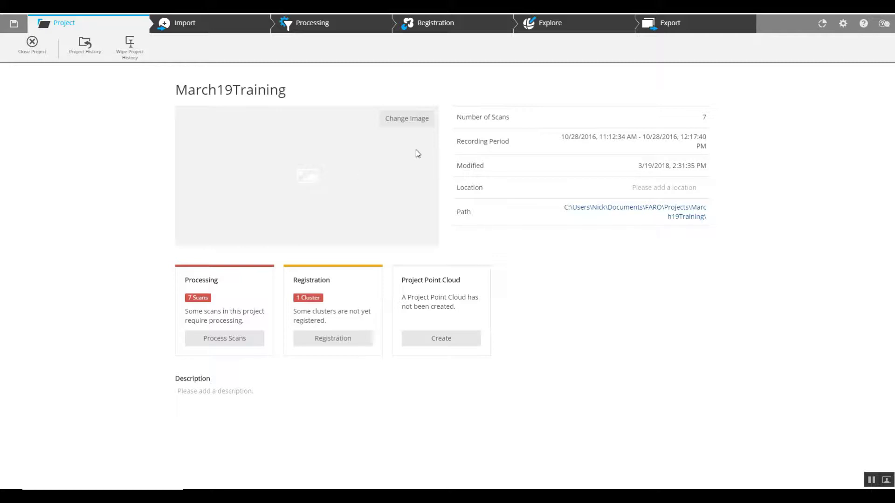
{"action": "left_click", "coordinate": [550, 26]}
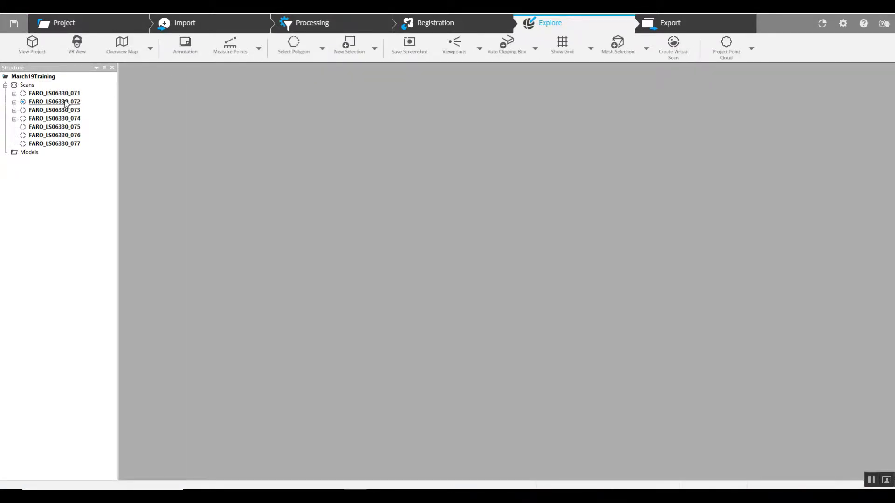
{"action": "double_click", "coordinate": [67, 93]}
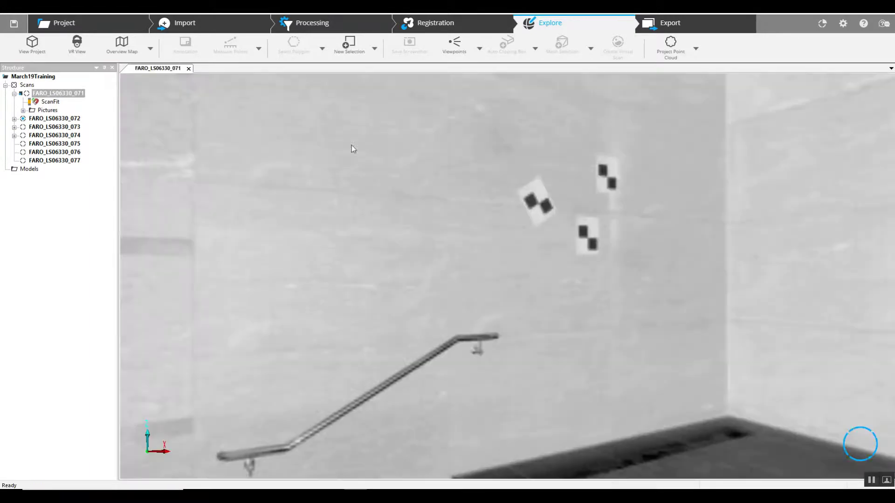
Step: Examine the checkerboard targets on the walls around the stairway in scan FARO_LS06330_071
{"action": "left_click_drag", "start_coordinate": [387, 181], "coordinate": [463, 214]}
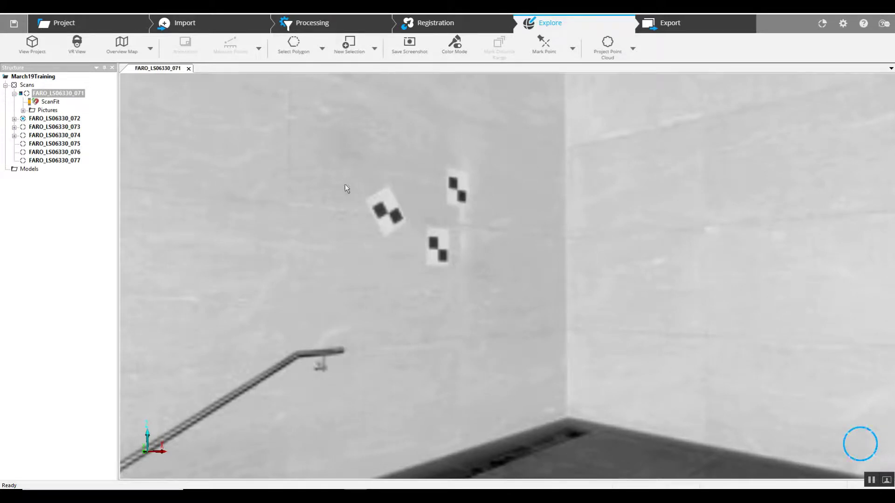
{"action": "left_click", "coordinate": [14, 93]}
{"action": "left_click_drag", "start_coordinate": [243, 172], "coordinate": [608, 206]}
{"action": "left_click_drag", "start_coordinate": [513, 231], "coordinate": [525, 262]}
{"action": "scroll", "coordinate": [472, 281], "scroll_direction": "up", "scroll_amount": 3}
{"action": "left_click_drag", "start_coordinate": [471, 280], "coordinate": [509, 287]}
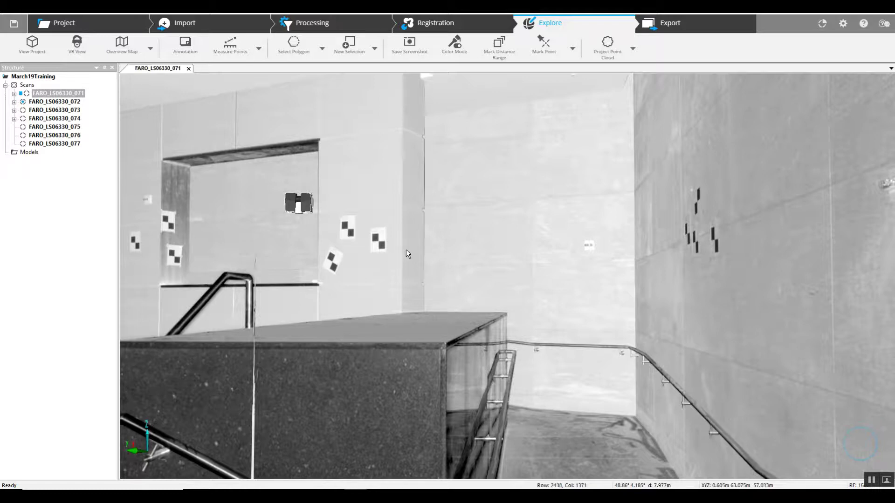
{"action": "left_click_drag", "start_coordinate": [452, 247], "coordinate": [482, 240]}
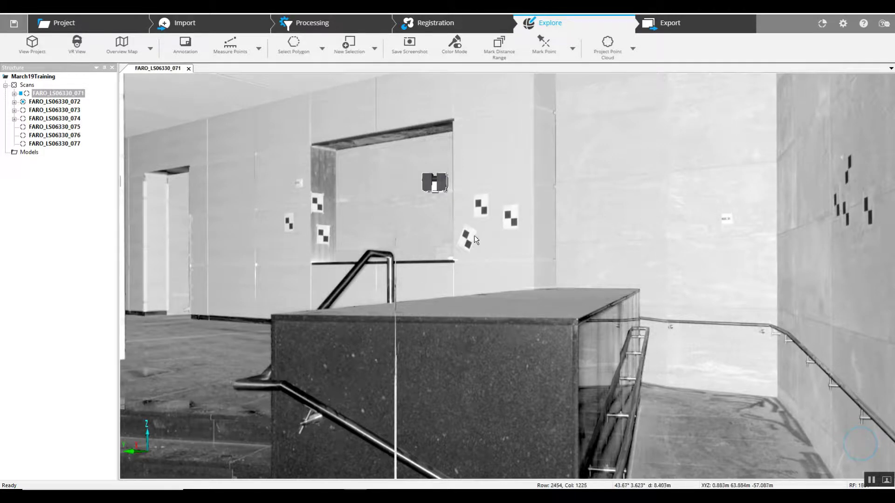
{"action": "mouse_move", "coordinate": [384, 254]}
{"action": "left_mouse_down"}
{"action": "mouse_move", "coordinate": [395, 244]}
{"action": "mouse_move", "coordinate": [390, 255]}
{"action": "left_mouse_up"}
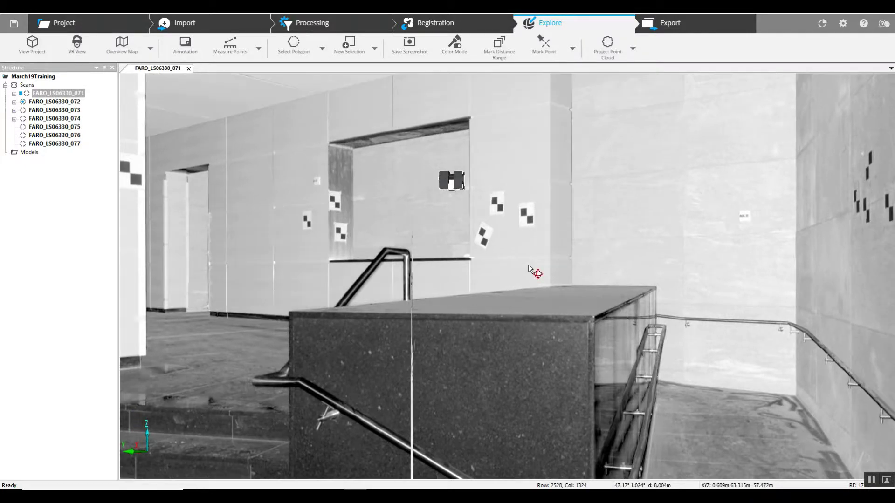
{"action": "mouse_move", "coordinate": [533, 272]}
{"action": "left_mouse_down"}
{"action": "mouse_move", "coordinate": [454, 271]}
{"action": "mouse_move", "coordinate": [517, 270]}
{"action": "left_mouse_up"}
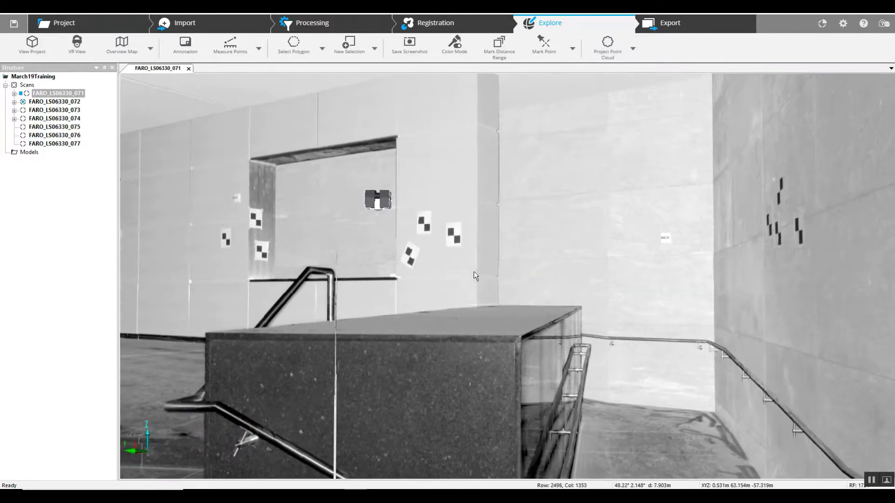
{"action": "scroll", "coordinate": [449, 269], "scroll_direction": "up", "scroll_amount": 5}
{"action": "scroll", "coordinate": [441, 273], "scroll_direction": "down", "scroll_amount": 6}
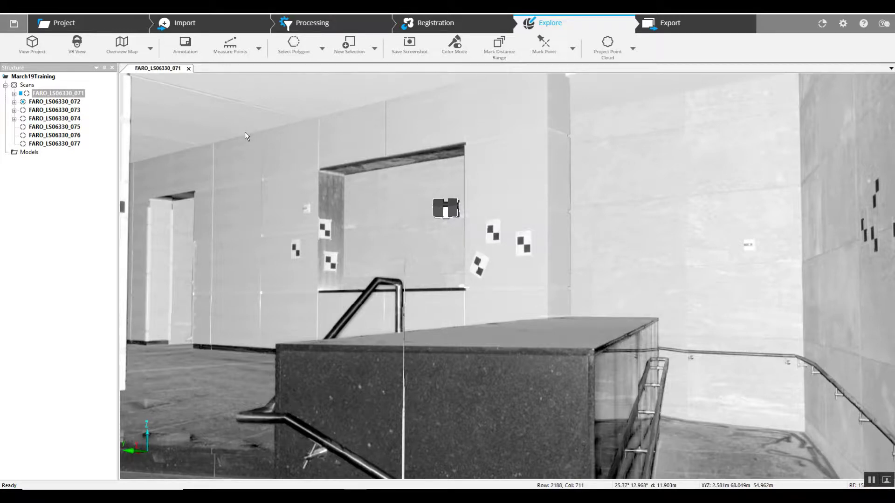
Step: Close the view of scan FARO_LS06330_071 and open the 3D view of the whole project
{"action": "left_click", "coordinate": [189, 69]}
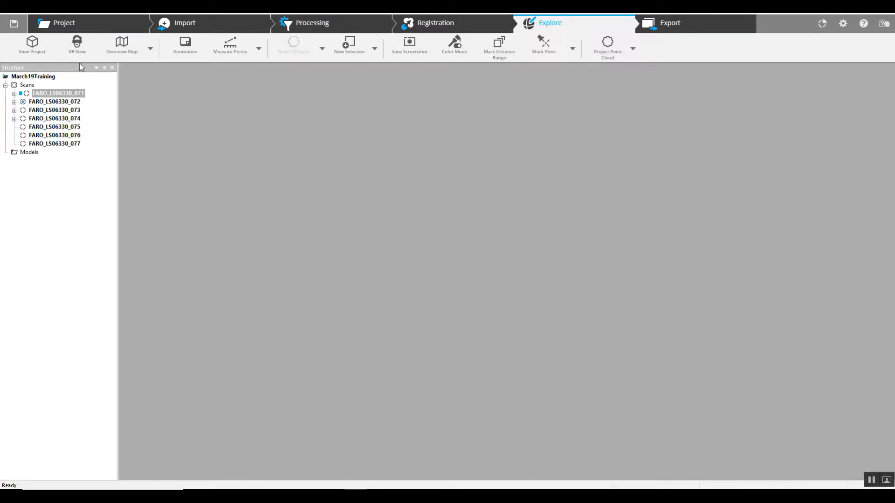
{"action": "left_click", "coordinate": [36, 43]}
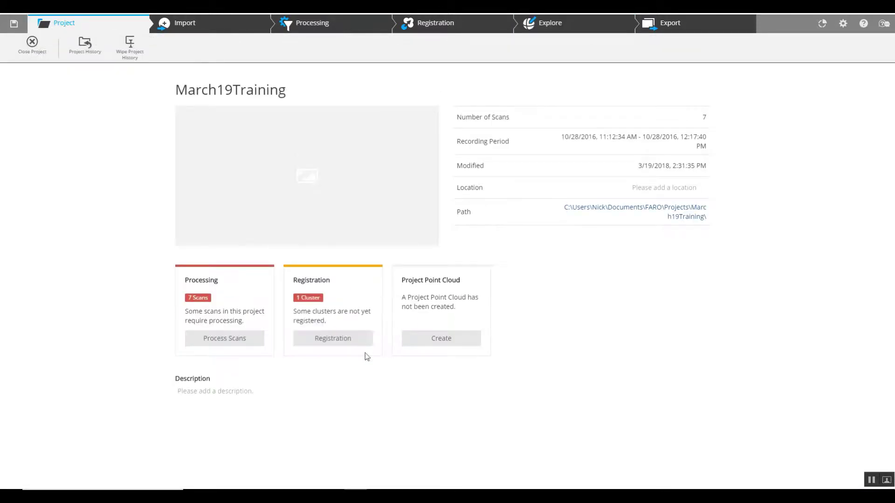
{"action": "mouse_move", "coordinate": [361, 245]}
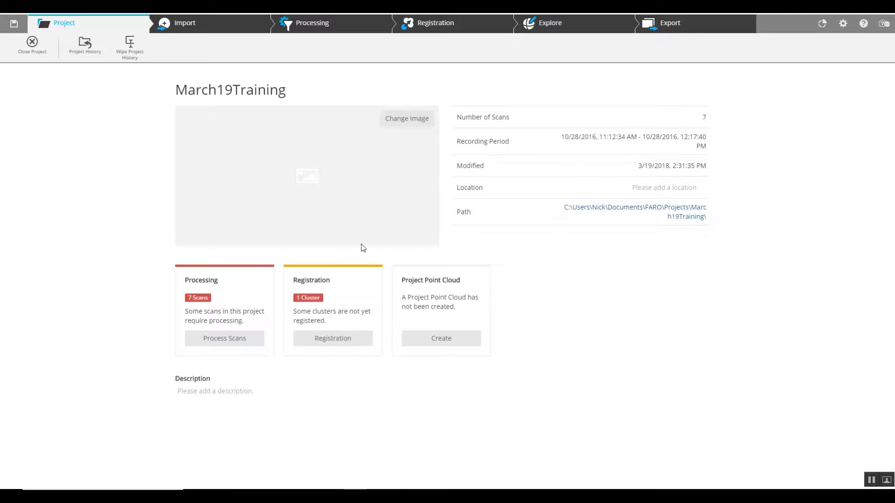
Step: Run automatic registration on the Scans cluster with the Top View and Cloud to Cloud method, loading all scans for verification
{"action": "left_click", "coordinate": [332, 340]}
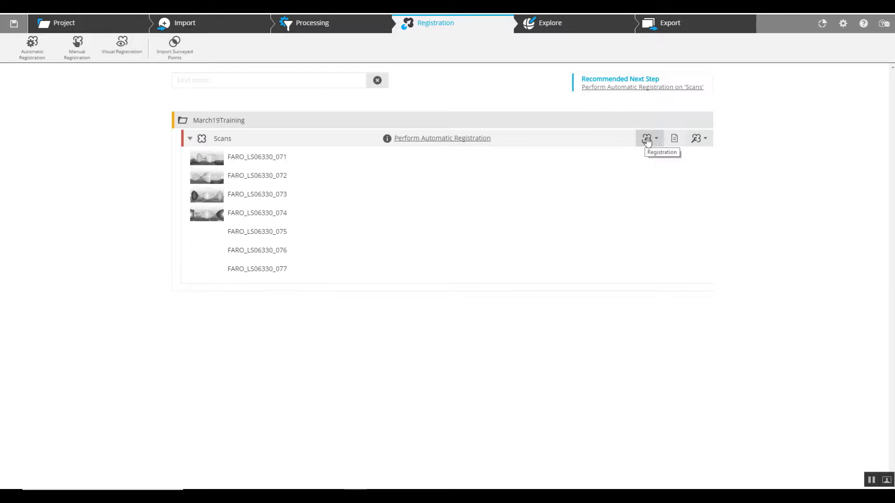
{"action": "left_click", "coordinate": [447, 140]}
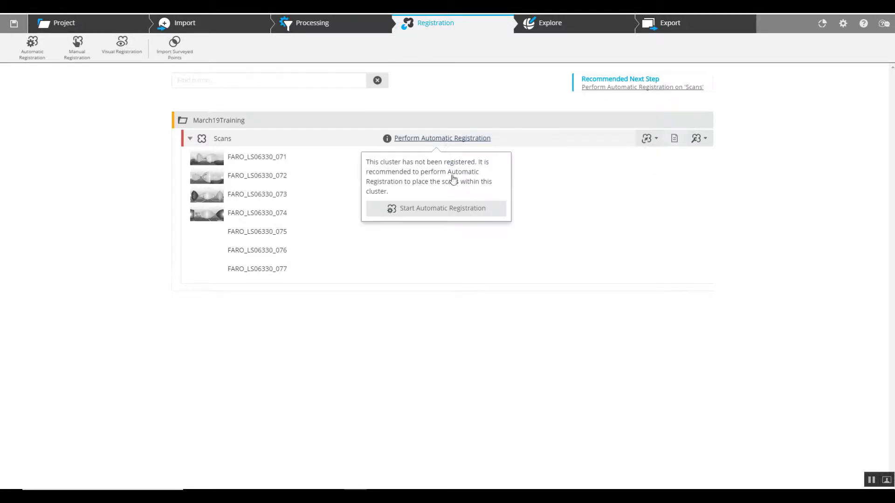
{"action": "left_click", "coordinate": [444, 207]}
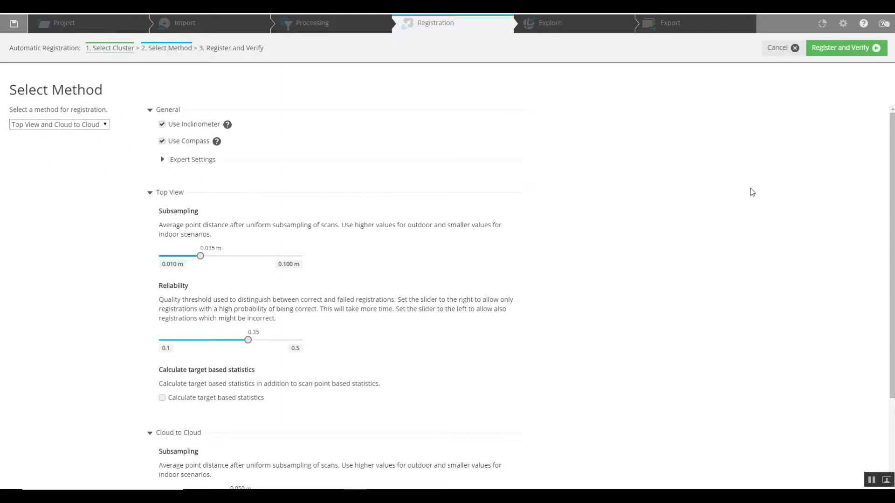
{"action": "left_click", "coordinate": [830, 53]}
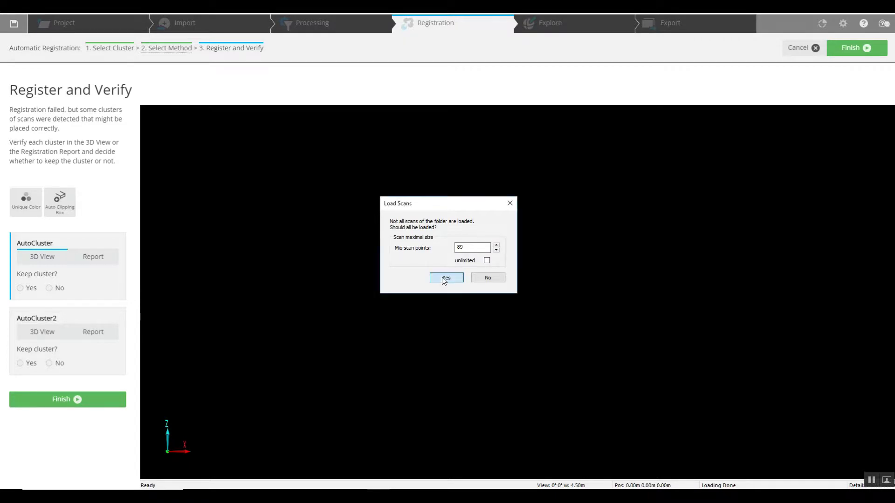
{"action": "left_click", "coordinate": [443, 278]}
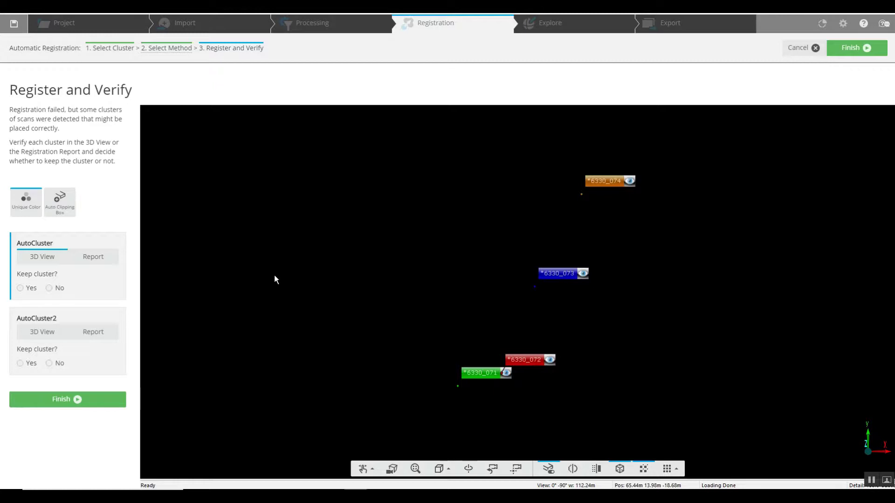
Step: Keep both AutoCluster and AutoCluster2 and finish the automatic registration
{"action": "scroll", "coordinate": [371, 347], "scroll_direction": "down", "scroll_amount": 3}
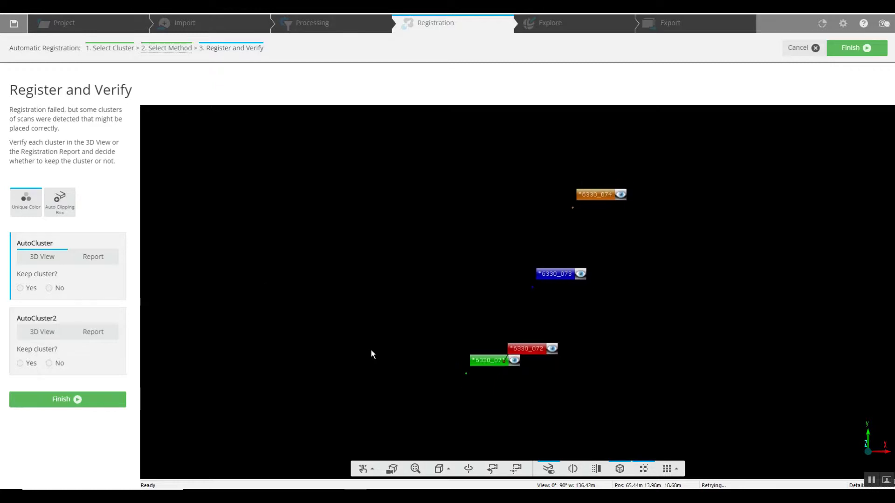
{"action": "scroll", "coordinate": [370, 346], "scroll_direction": "up", "scroll_amount": 1}
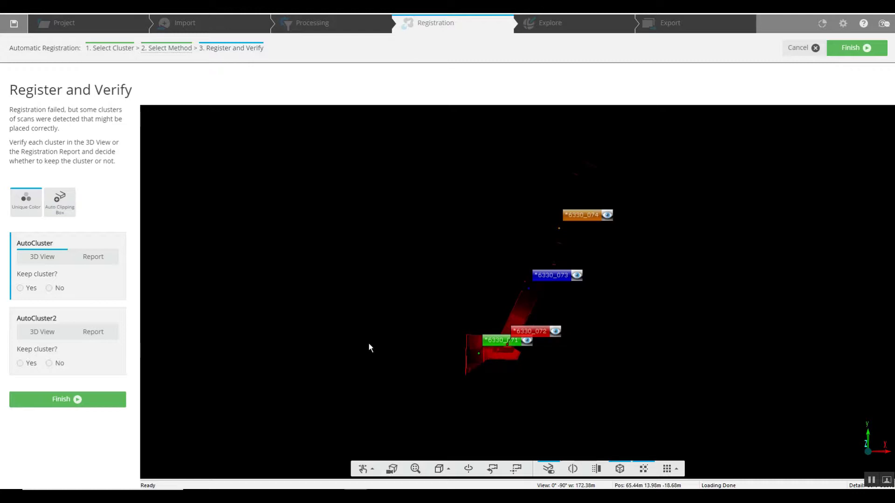
{"action": "left_click", "coordinate": [21, 363]}
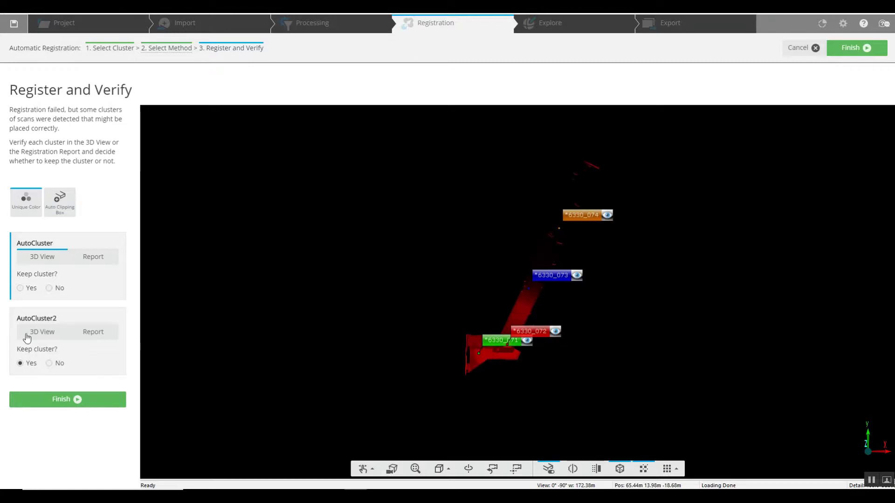
{"action": "left_click", "coordinate": [28, 287]}
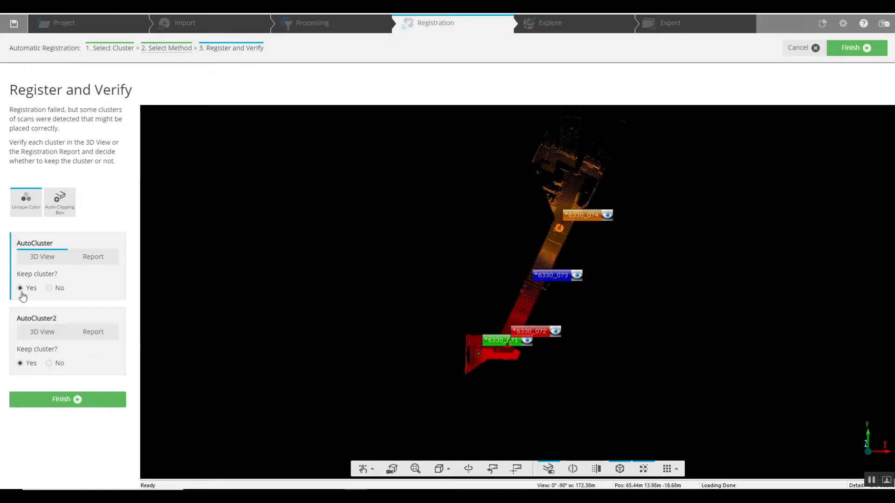
{"action": "left_click", "coordinate": [75, 401]}
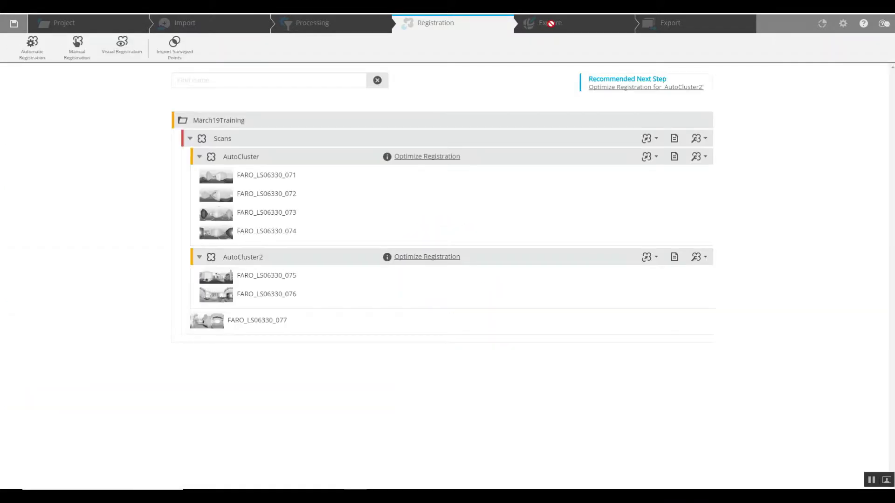
Step: Open the correspondence view of the Scans cluster with all of its scans loaded
{"action": "left_click", "coordinate": [557, 26]}
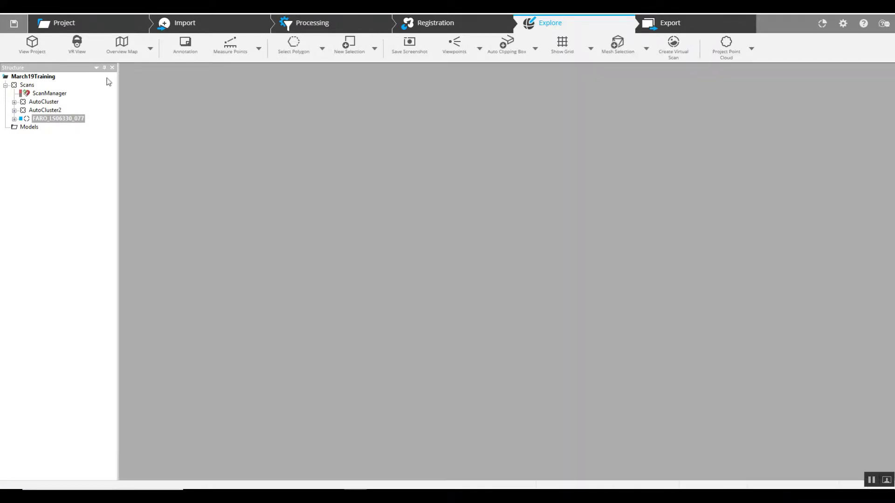
{"action": "right_click", "coordinate": [27, 85]}
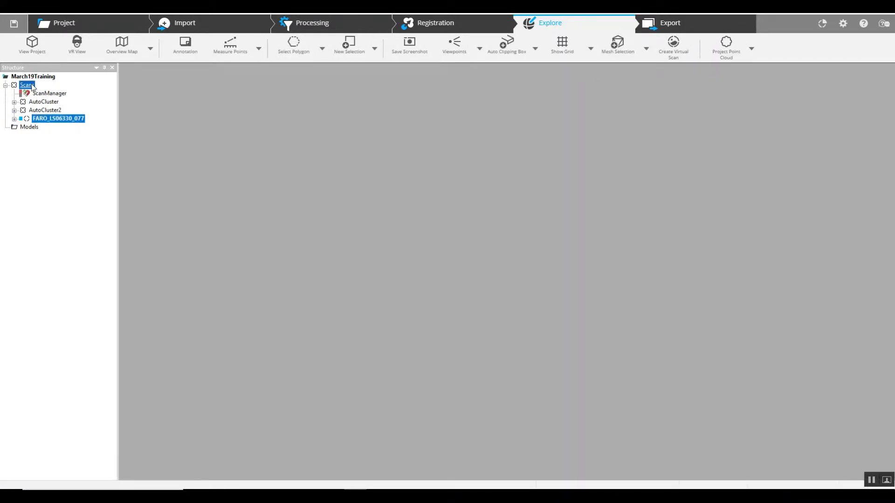
{"action": "mouse_move", "coordinate": [96, 90]}
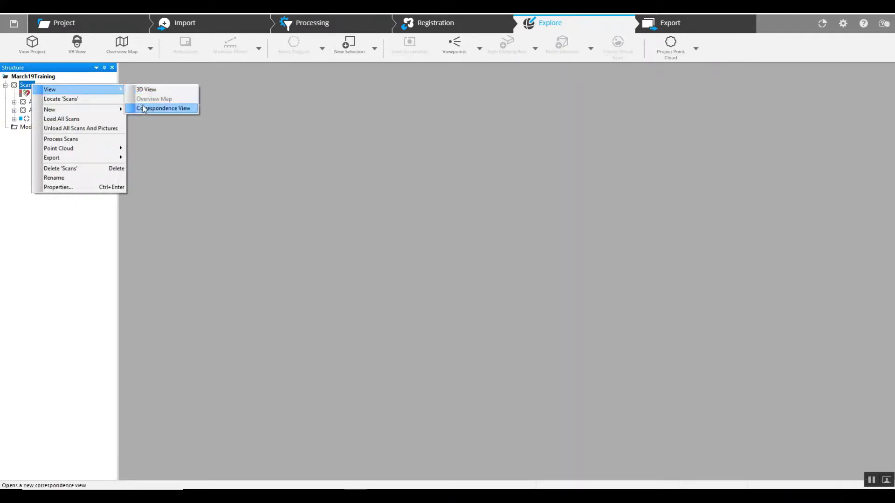
{"action": "left_click", "coordinate": [189, 109]}
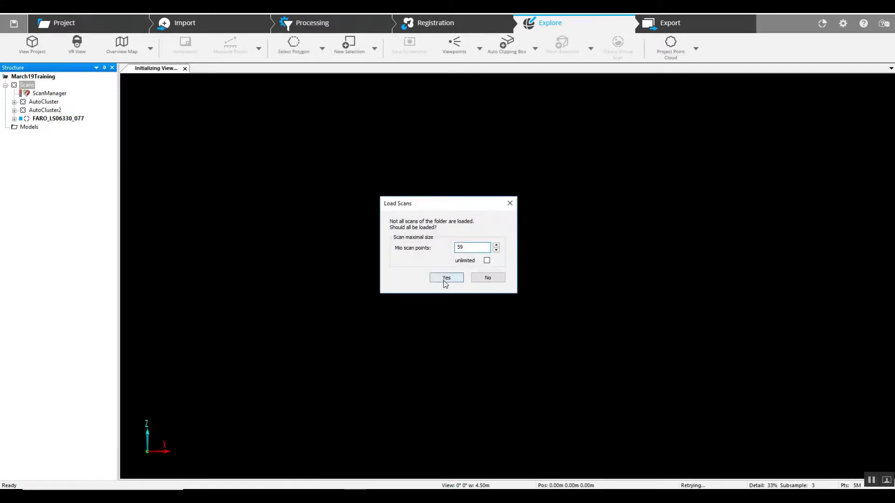
{"action": "left_click", "coordinate": [443, 280]}
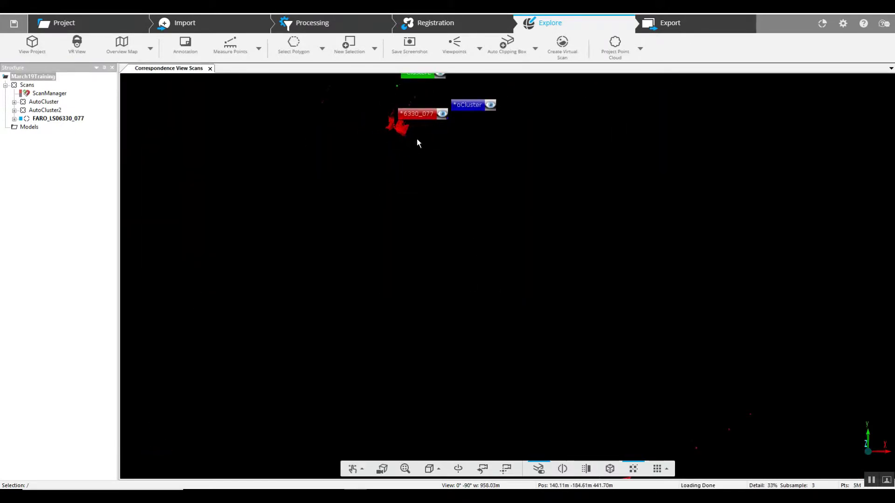
Step: Examine how AutoCluster, AutoCluster2 and scan 077 lie relative to each other, and expand AutoCluster2 to check its scans
{"action": "left_click_drag", "start_coordinate": [410, 127], "coordinate": [470, 265]}
{"action": "scroll", "coordinate": [484, 242], "scroll_direction": "up", "scroll_amount": 5}
{"action": "scroll", "coordinate": [472, 275], "scroll_direction": "up", "scroll_amount": 3}
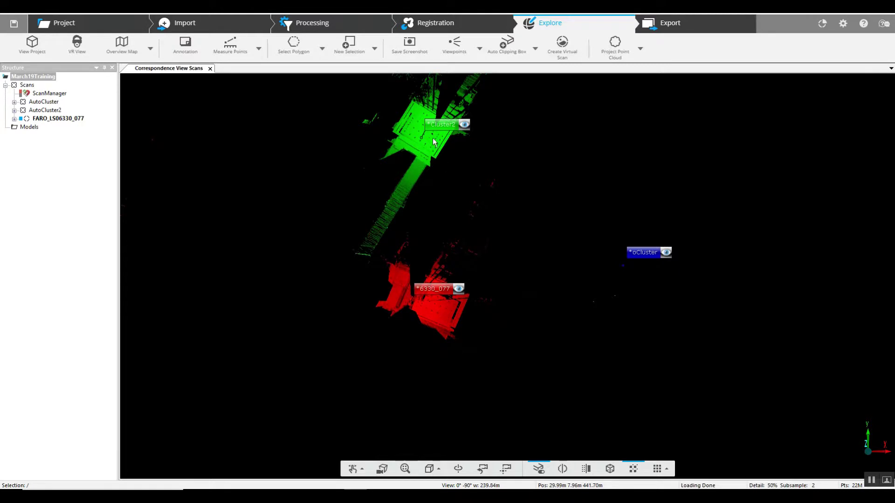
{"action": "left_click_drag", "start_coordinate": [432, 139], "coordinate": [419, 177]}
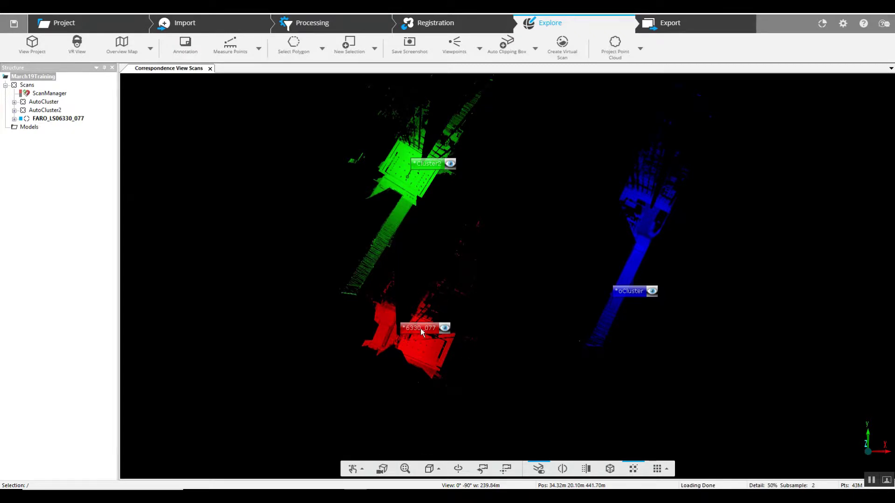
{"action": "left_click", "coordinate": [15, 110]}
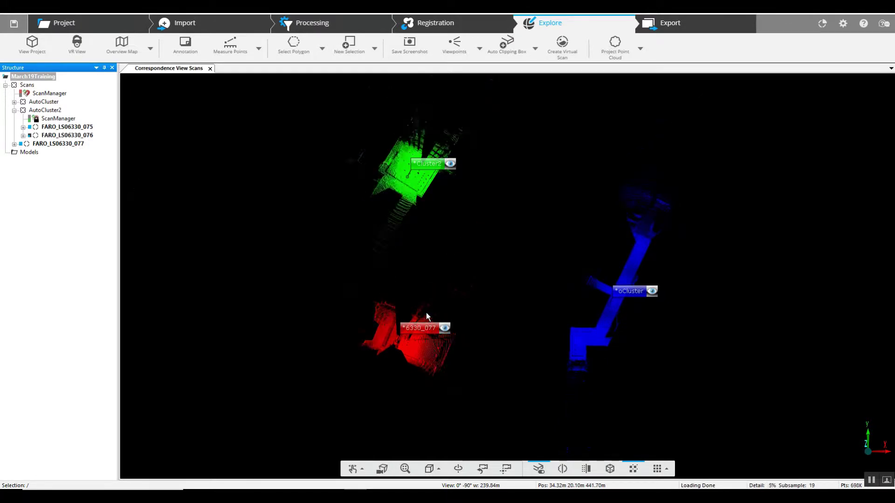
{"action": "scroll", "coordinate": [425, 313], "scroll_direction": "up", "scroll_amount": 1}
{"action": "left_click_drag", "start_coordinate": [417, 315], "coordinate": [390, 342]}
{"action": "scroll", "coordinate": [389, 342], "scroll_direction": "up", "scroll_amount": 2}
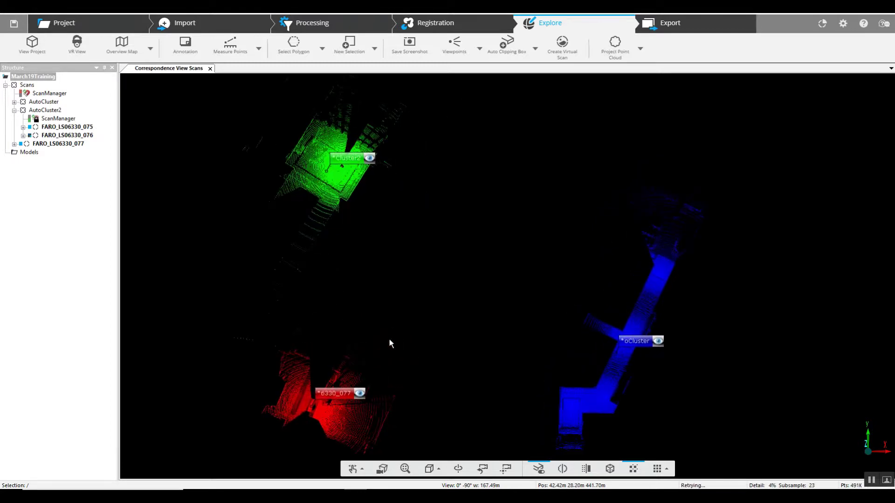
Step: Select scan FARO_LS06330_077 in the correspondence view and switch to the alternative user interface
{"action": "left_click", "coordinate": [337, 396]}
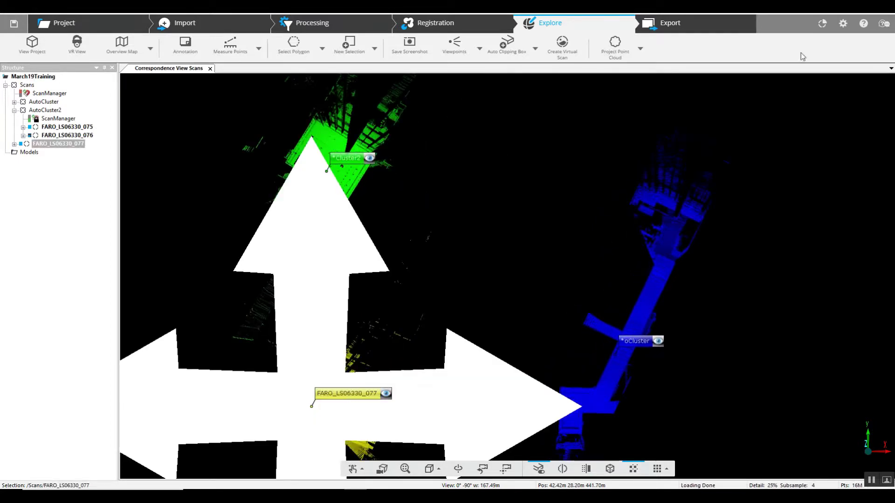
{"action": "left_click", "coordinate": [842, 24]}
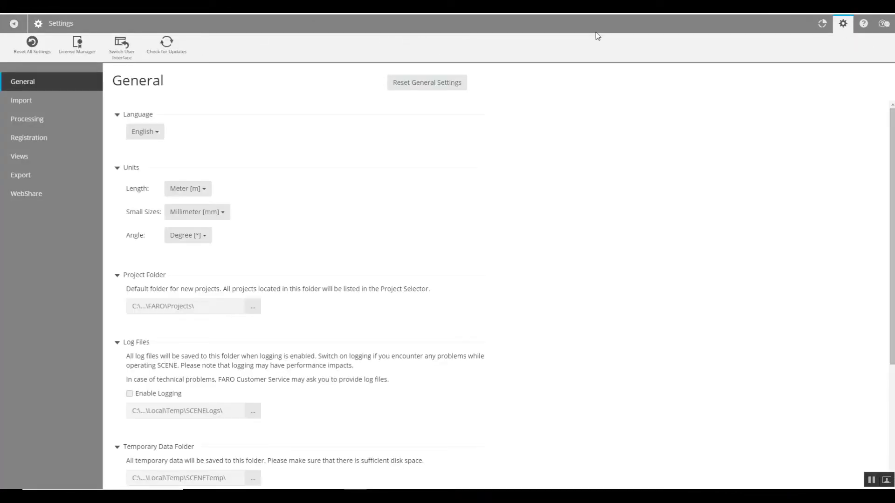
{"action": "left_click", "coordinate": [120, 50]}
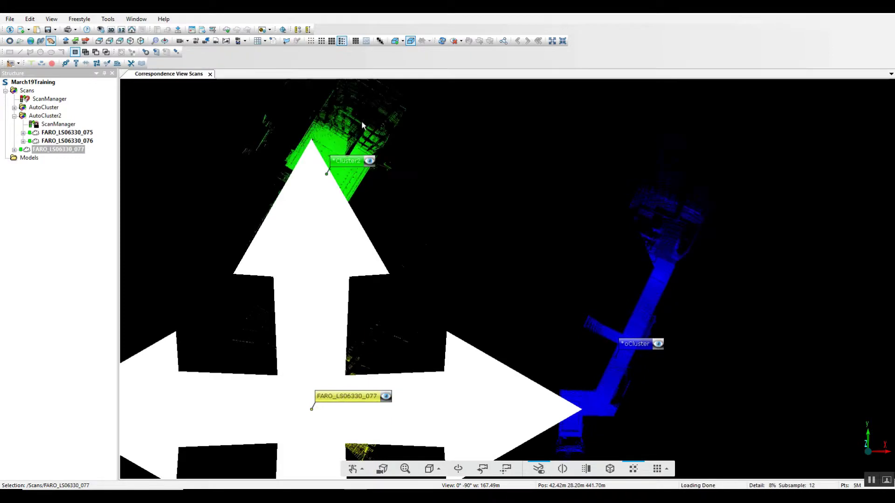
Step: Decrease the size of the manipulator on scan FARO_LS06330_077 by four steps
{"action": "left_click", "coordinate": [565, 43]}
{"action": "left_click", "coordinate": [565, 43]}
{"action": "left_click", "coordinate": [564, 43]}
{"action": "left_click", "coordinate": [564, 43]}
Step: Decrease the manipulator size once more and move scan FARO_LS06330_077 over so that it overlaps AutoCluster2
{"action": "left_click", "coordinate": [564, 43]}
{"action": "left_click", "coordinate": [564, 43]}
{"action": "left_click", "coordinate": [564, 43]}
{"action": "left_click", "coordinate": [564, 43]}
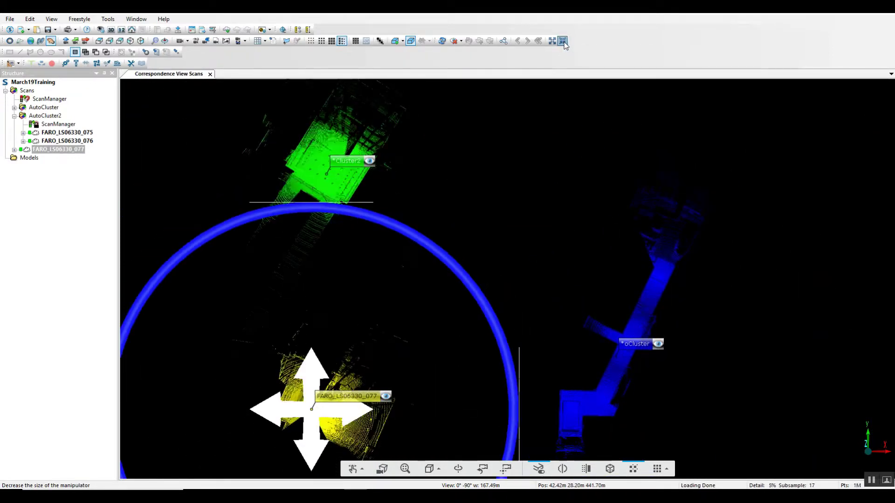
{"action": "left_click", "coordinate": [564, 43]}
{"action": "left_click_drag", "start_coordinate": [309, 371], "coordinate": [433, 210]}
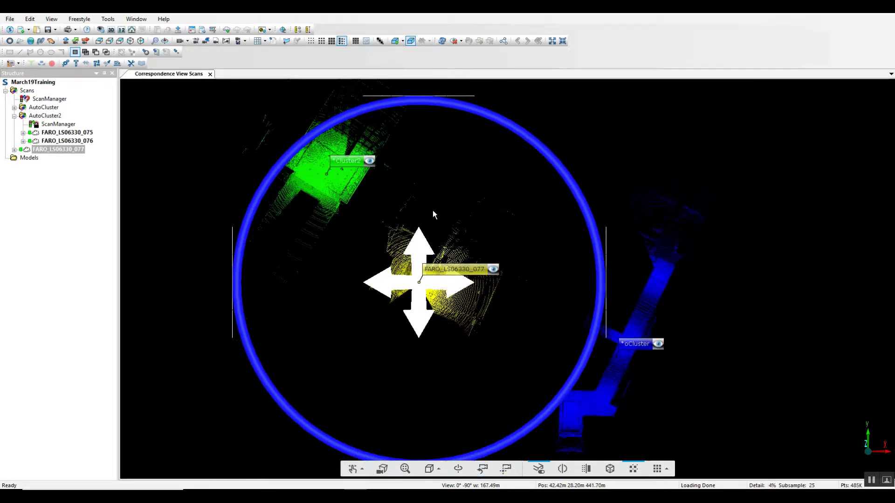
{"action": "scroll", "coordinate": [430, 192], "scroll_direction": "up", "scroll_amount": 3}
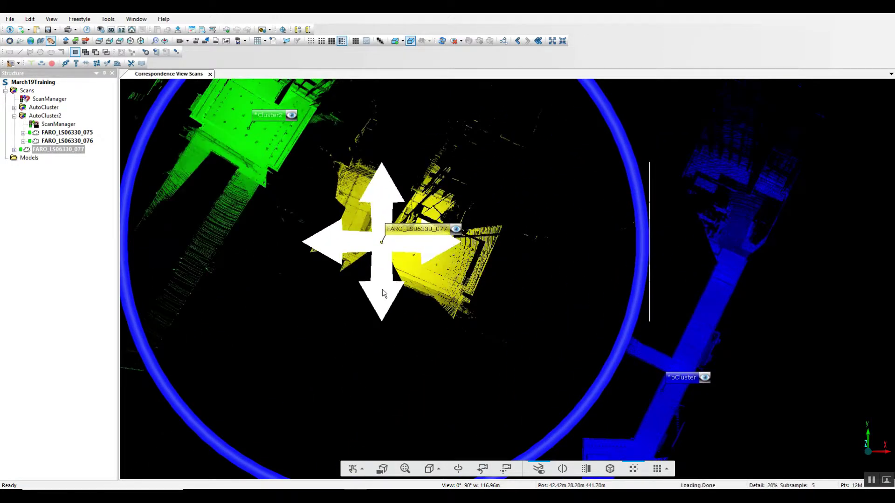
{"action": "middle_click_drag", "start_coordinate": [379, 288], "coordinate": [412, 349]}
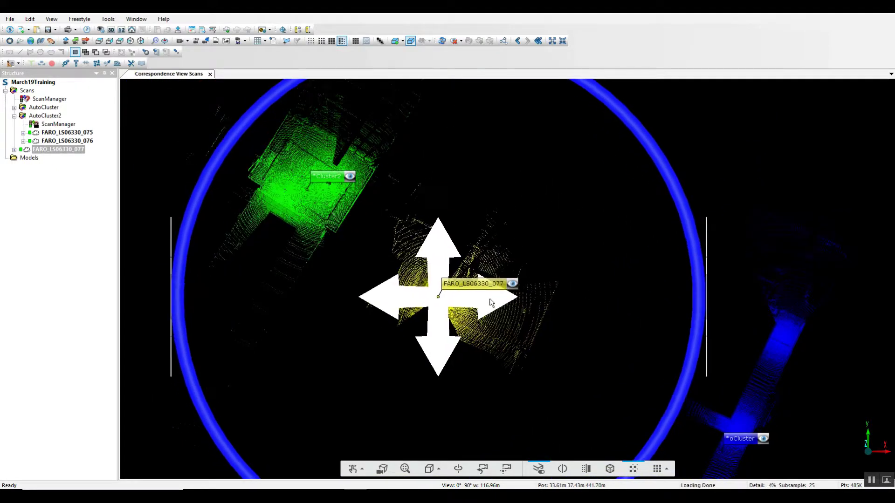
{"action": "left_click_drag", "start_coordinate": [492, 303], "coordinate": [314, 178]}
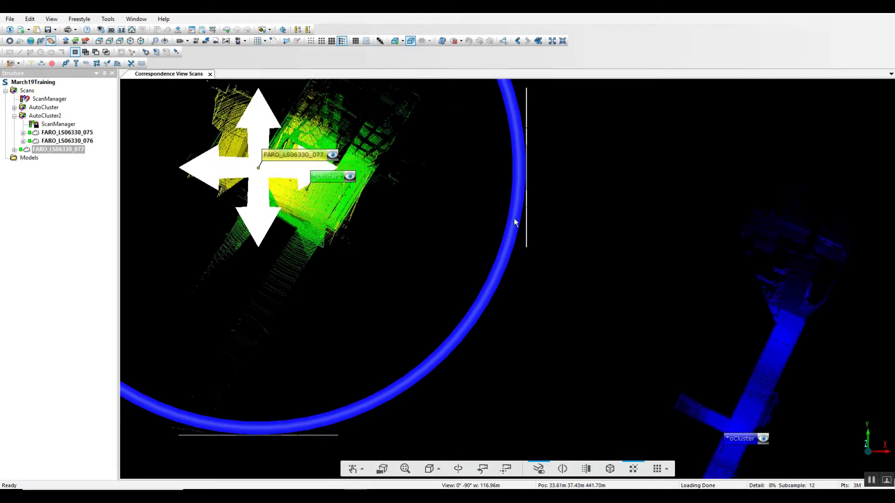
Step: Rotate scan FARO_LS06330_077 slightly clockwise, nudge it into line with AutoCluster2's walls, and deselect it
{"action": "left_click_drag", "start_coordinate": [514, 219], "coordinate": [499, 255]}
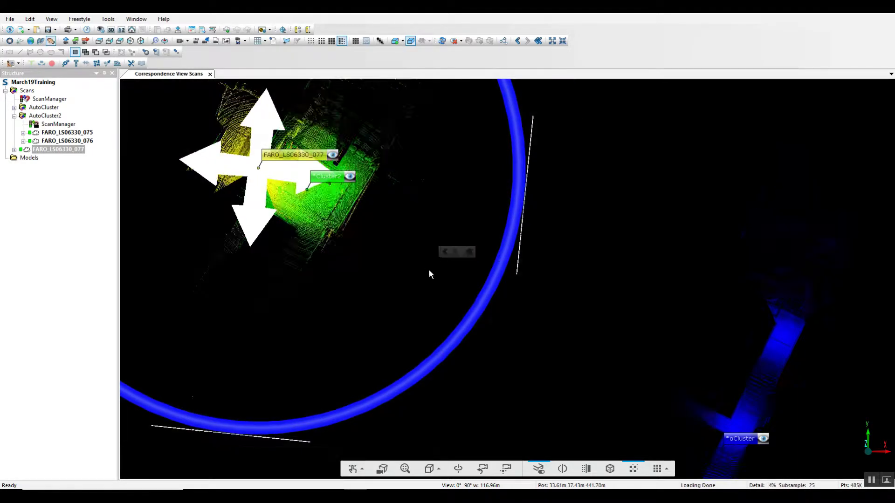
{"action": "left_click_drag", "start_coordinate": [473, 321], "coordinate": [459, 332]}
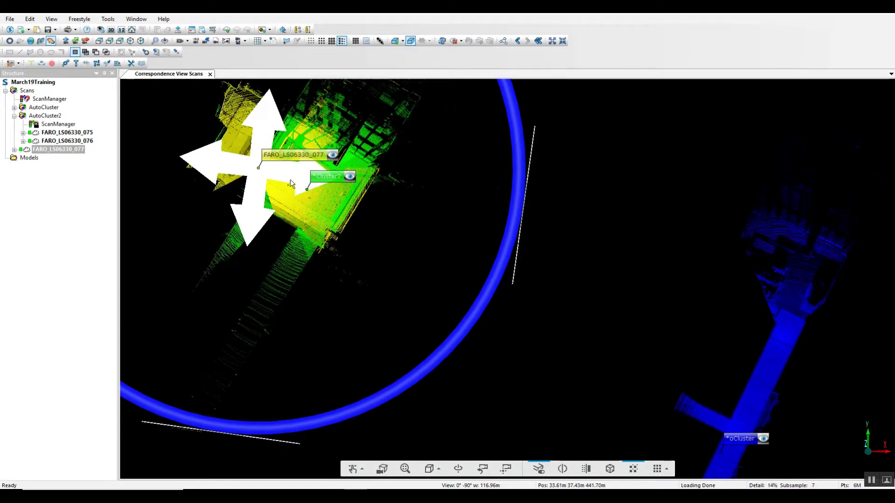
{"action": "left_click_drag", "start_coordinate": [291, 182], "coordinate": [290, 175]}
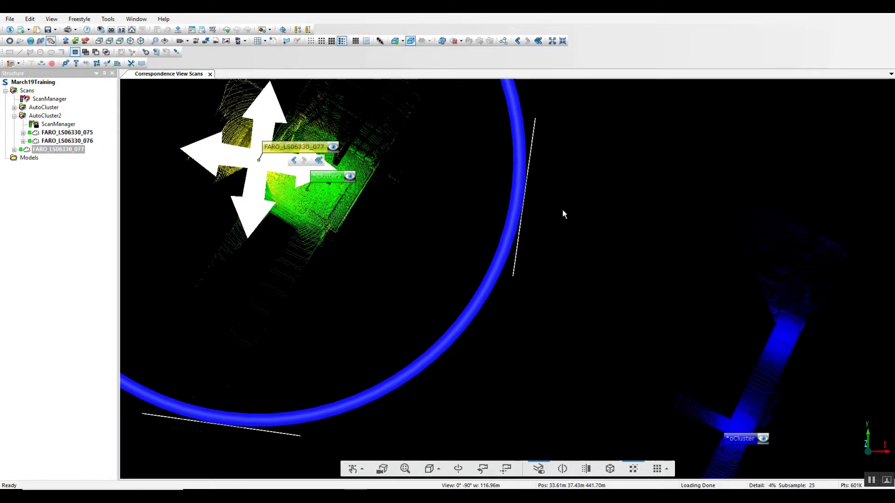
{"action": "left_click", "coordinate": [602, 199]}
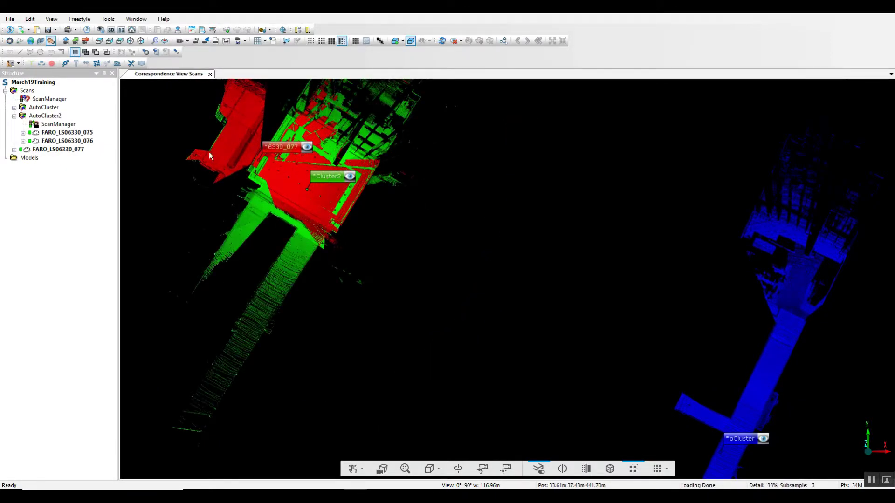
Step: Move scan FARO_LS06330_077 into AutoCluster2 and unlock that cluster's ScanManager
{"action": "left_click_drag", "start_coordinate": [45, 152], "coordinate": [39, 117]}
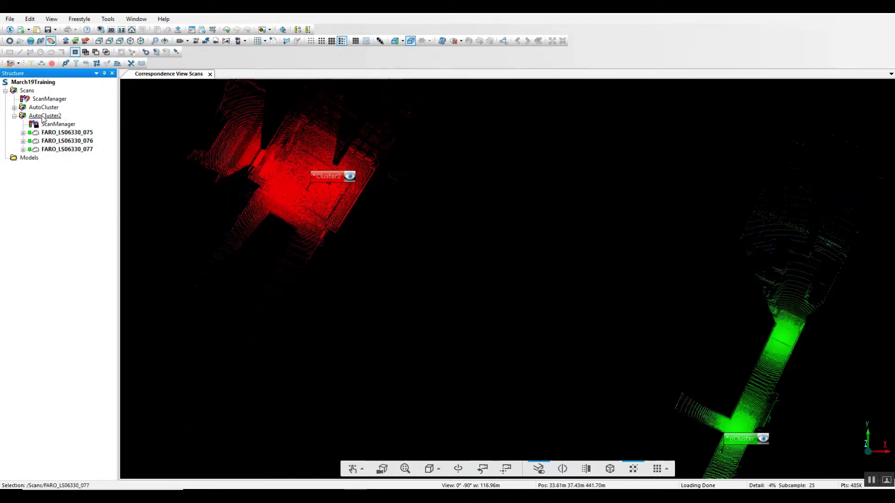
{"action": "right_click", "coordinate": [53, 124]}
{"action": "left_click", "coordinate": [74, 142]}
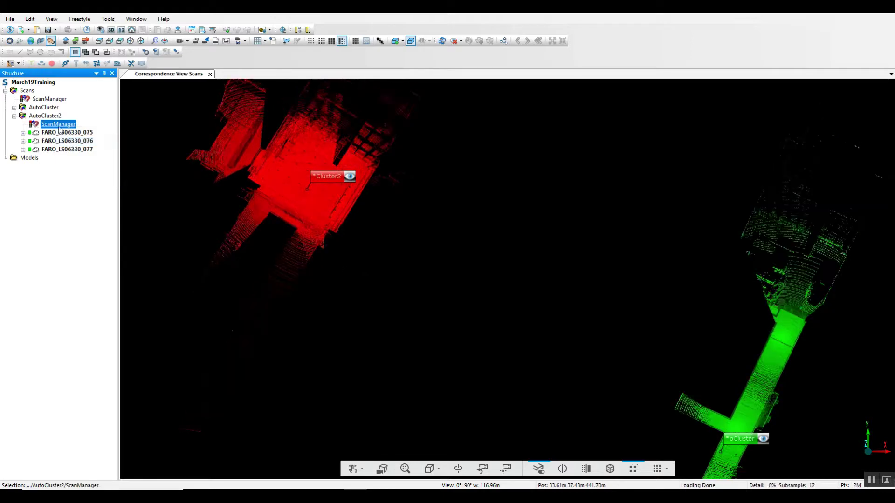
Step: Try to update the scans of AutoCluster2 with Top View Based placement, and close the resulting dialogs
{"action": "right_click", "coordinate": [63, 125]}
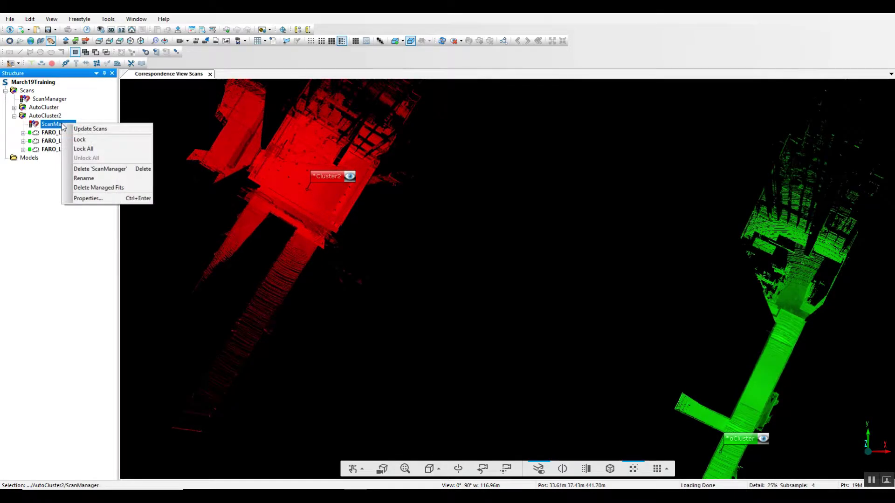
{"action": "left_click", "coordinate": [86, 128]}
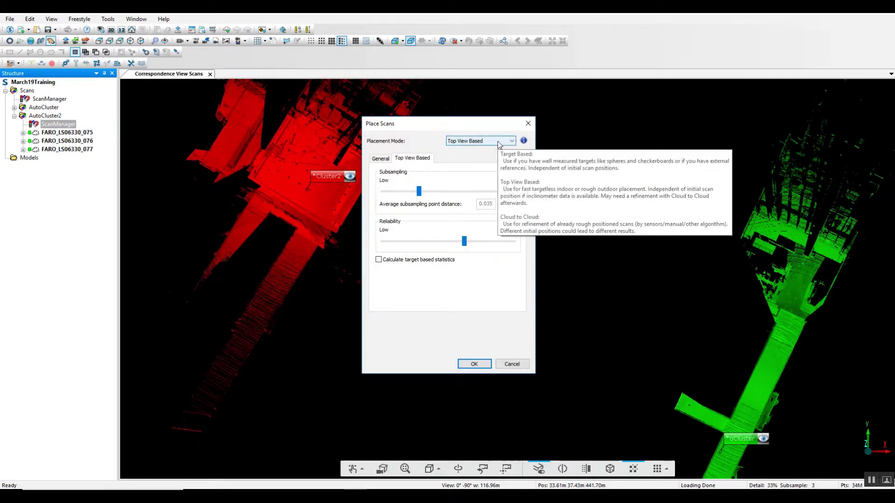
{"action": "left_click", "coordinate": [497, 144]}
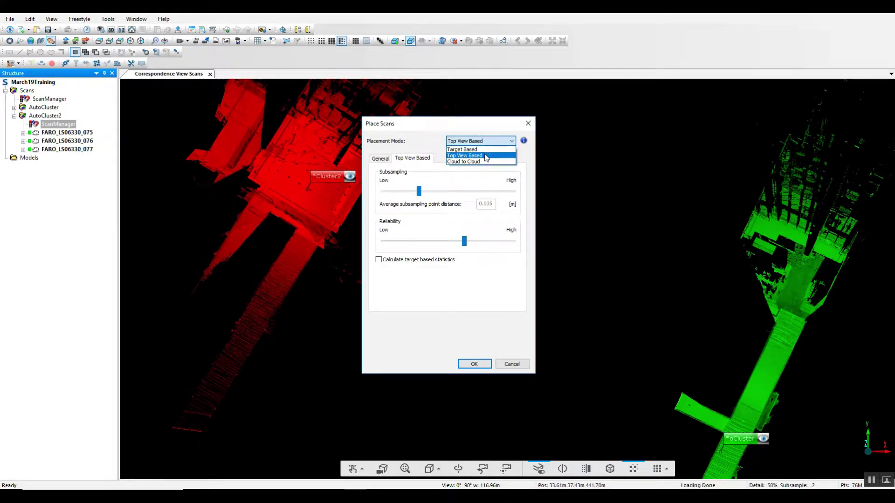
{"action": "left_click", "coordinate": [486, 156]}
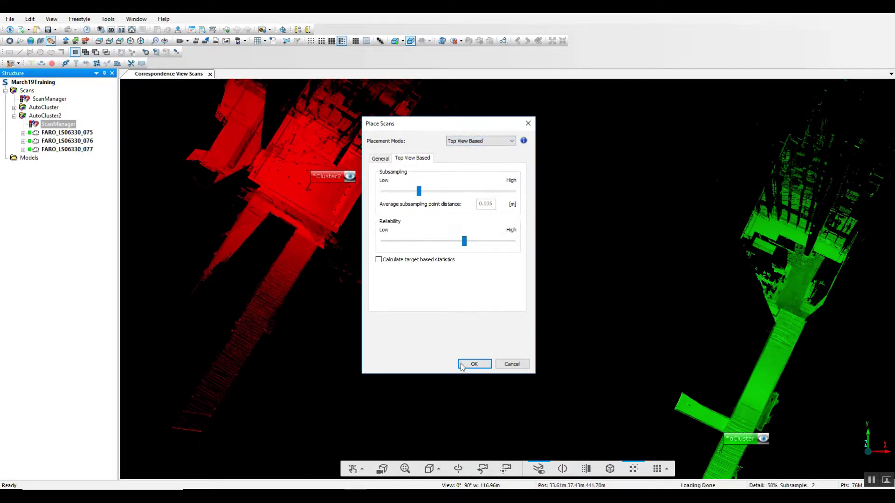
{"action": "left_click", "coordinate": [476, 365]}
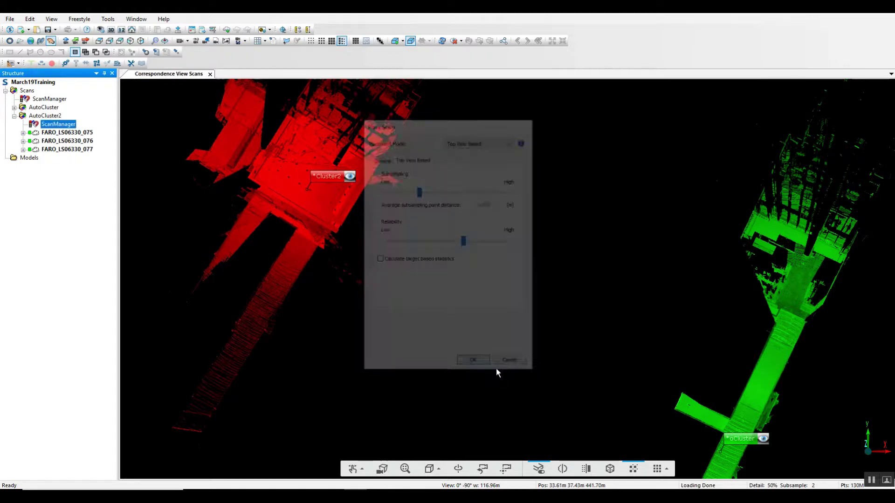
{"action": "left_click", "coordinate": [716, 346]}
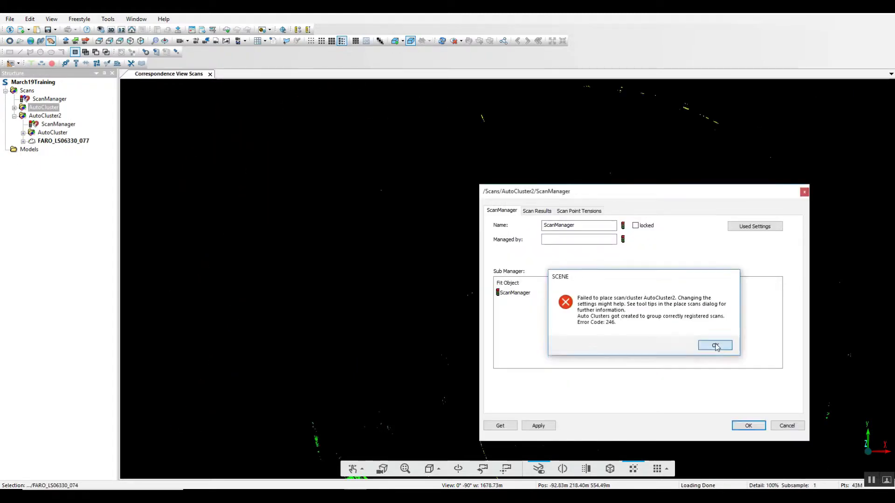
{"action": "left_click", "coordinate": [747, 426]}
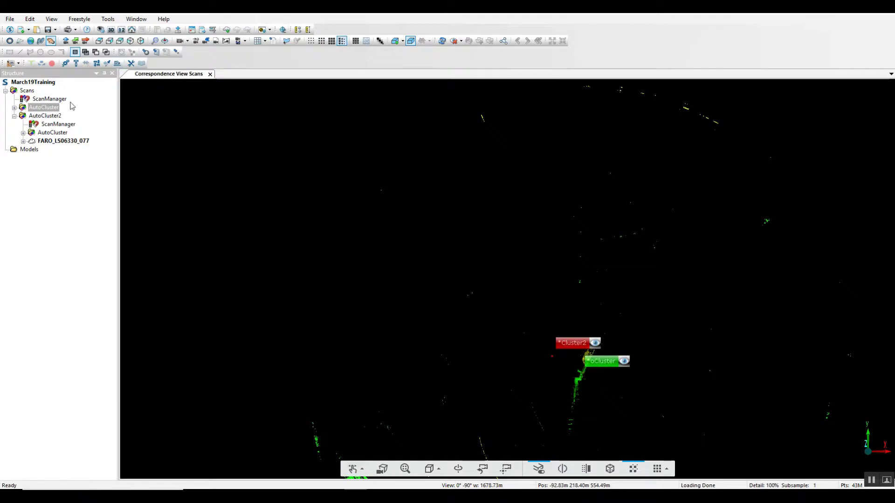
Step: Expand the AutoCluster nested in AutoCluster2, and replace the correspondence view with a correspondence split view
{"action": "left_click", "coordinate": [22, 134]}
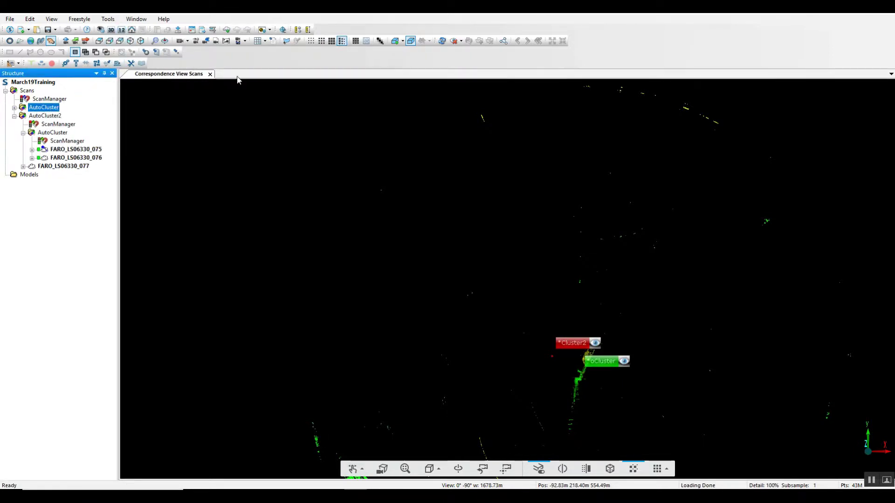
{"action": "left_click", "coordinate": [210, 74]}
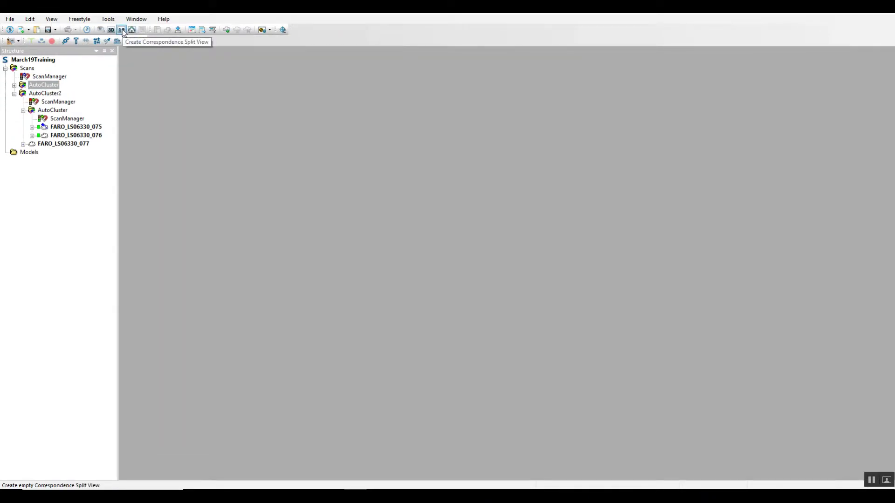
{"action": "left_click", "coordinate": [122, 30]}
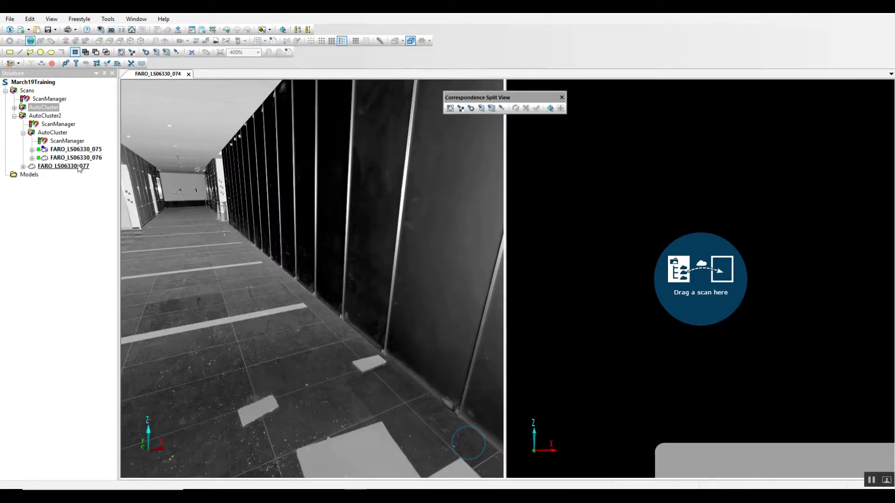
Step: Show scan FARO_LS06330_076 in one half of the split view and load FARO_LS06330_077 into the other
{"action": "double_click", "coordinate": [84, 160]}
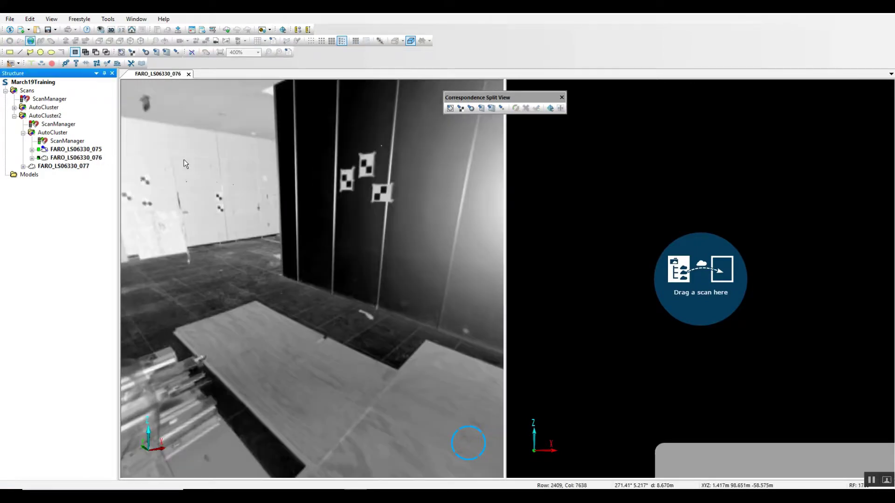
{"action": "left_click", "coordinate": [65, 167]}
{"action": "right_click", "coordinate": [64, 167]}
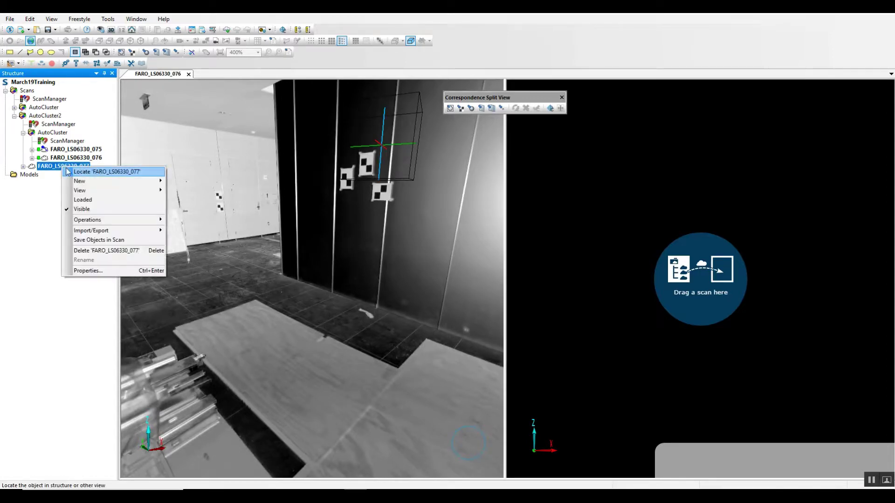
{"action": "left_click", "coordinate": [80, 202]}
{"action": "left_click_drag", "start_coordinate": [65, 167], "coordinate": [703, 193]}
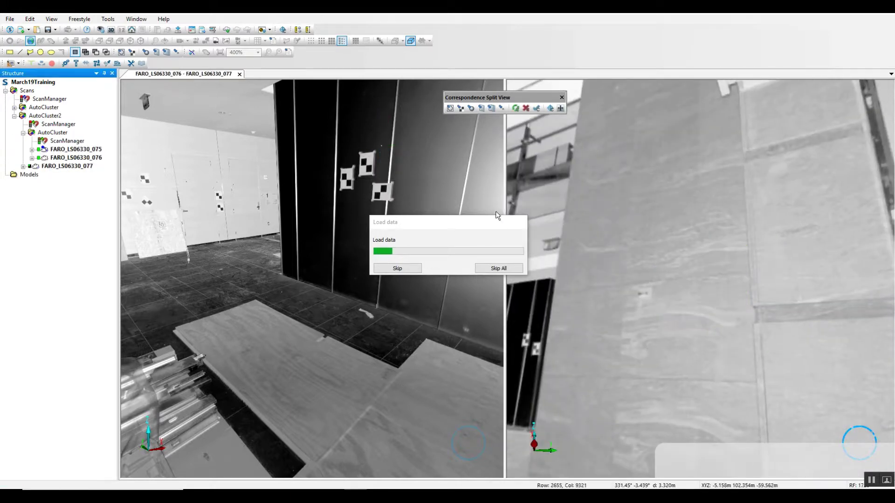
Step: Look around scans FARO_LS06330_076 and FARO_LS06330_077 side by side to find surfaces and targets common to both
{"action": "left_click_drag", "start_coordinate": [343, 230], "coordinate": [268, 276]}
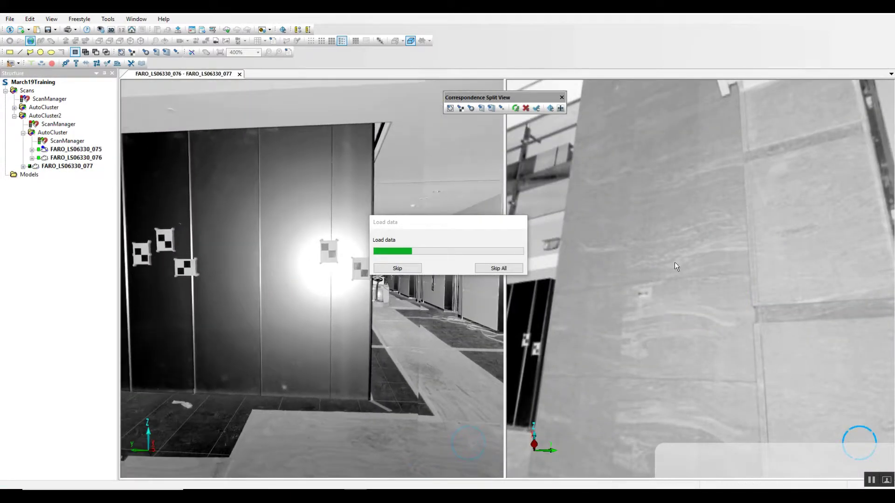
{"action": "left_click_drag", "start_coordinate": [675, 262], "coordinate": [791, 255]}
{"action": "left_click_drag", "start_coordinate": [390, 300], "coordinate": [361, 320]}
{"action": "left_click_drag", "start_coordinate": [662, 289], "coordinate": [657, 315]}
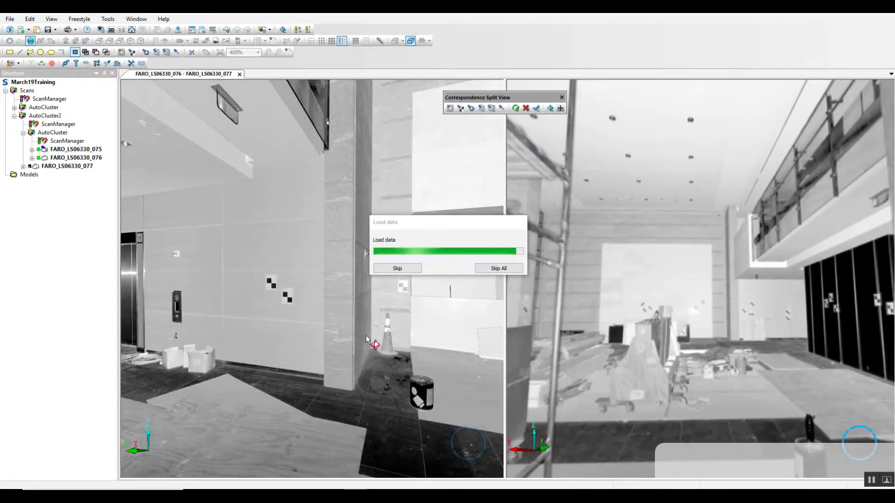
{"action": "left_click_drag", "start_coordinate": [358, 331], "coordinate": [510, 306]}
{"action": "left_click_drag", "start_coordinate": [419, 295], "coordinate": [387, 310]}
{"action": "left_click_drag", "start_coordinate": [646, 261], "coordinate": [634, 275]}
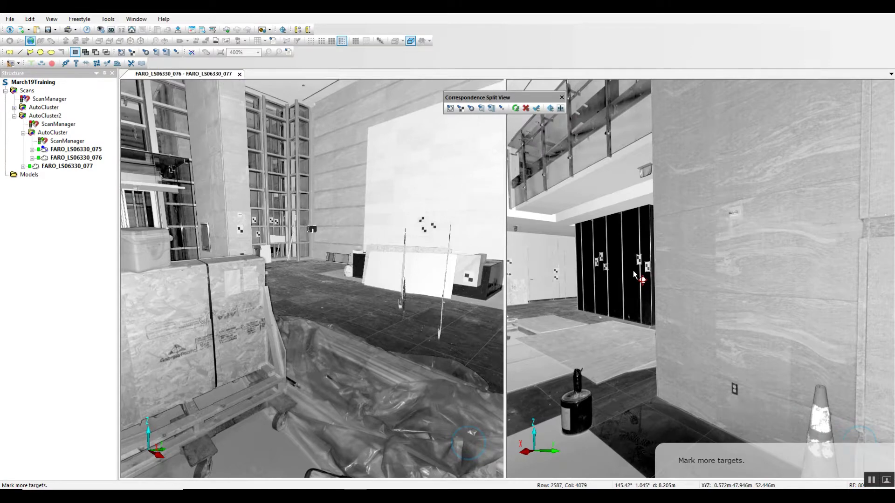
{"action": "left_click_drag", "start_coordinate": [342, 289], "coordinate": [279, 282]}
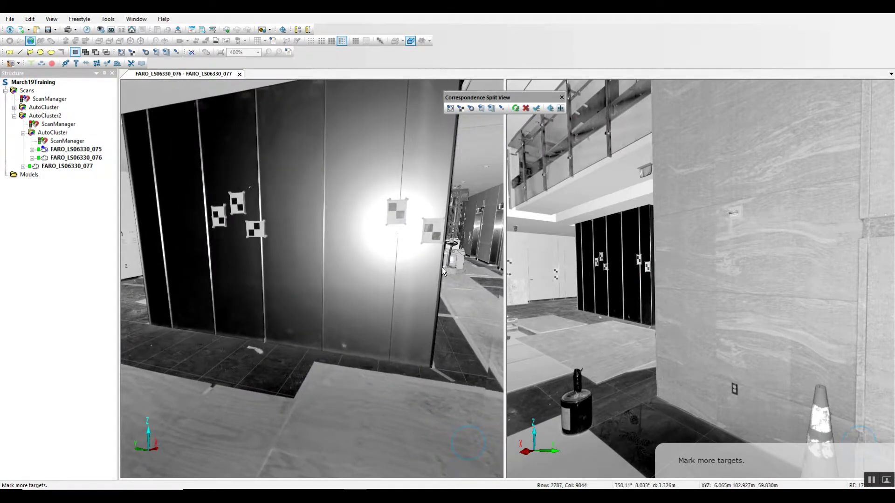
{"action": "left_click_drag", "start_coordinate": [549, 280], "coordinate": [578, 277]}
{"action": "left_click_drag", "start_coordinate": [283, 280], "coordinate": [310, 296]}
{"action": "left_click_drag", "start_coordinate": [591, 294], "coordinate": [684, 285]}
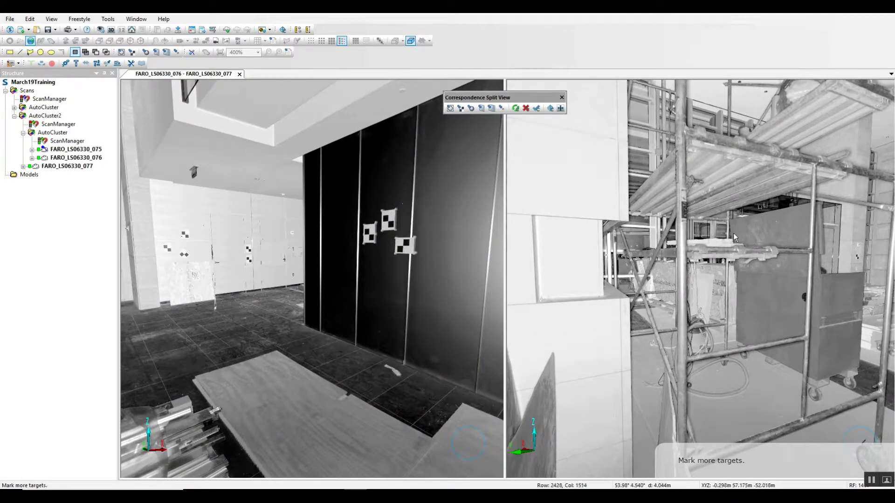
{"action": "left_click_drag", "start_coordinate": [751, 243], "coordinate": [634, 266]}
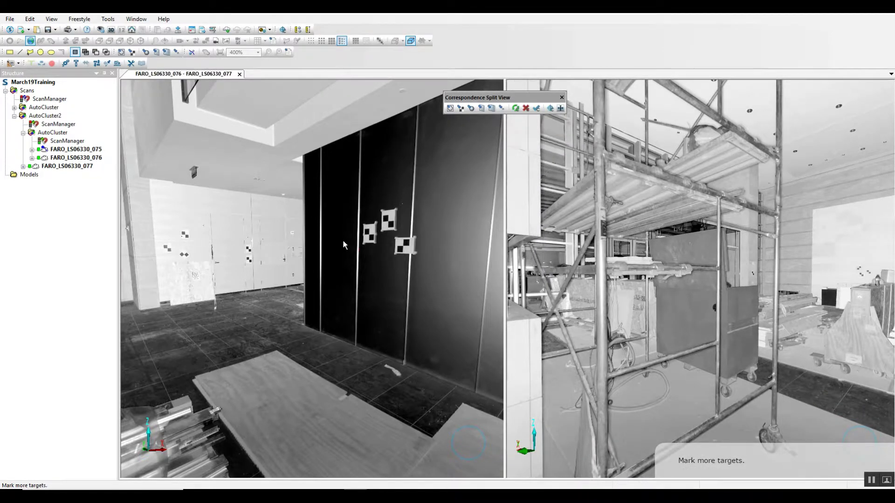
{"action": "left_click_drag", "start_coordinate": [343, 245], "coordinate": [491, 243]}
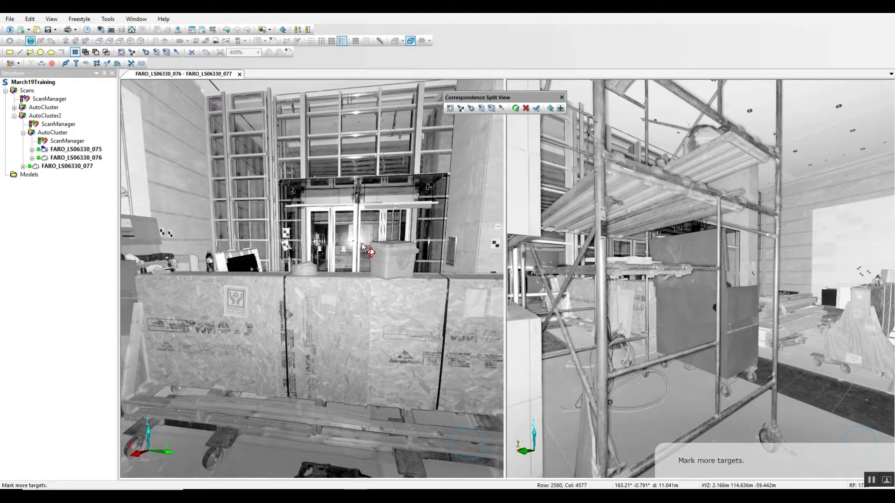
{"action": "left_click_drag", "start_coordinate": [363, 247], "coordinate": [320, 271]}
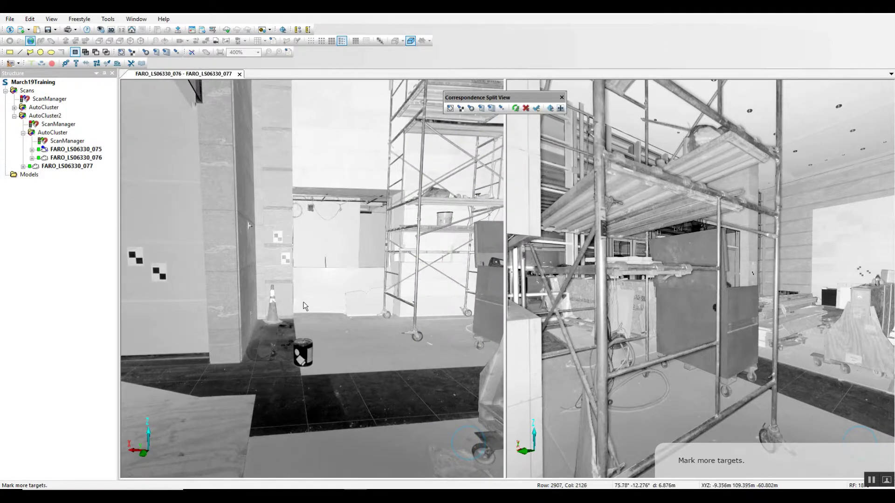
{"action": "left_click_drag", "start_coordinate": [347, 289], "coordinate": [264, 277]}
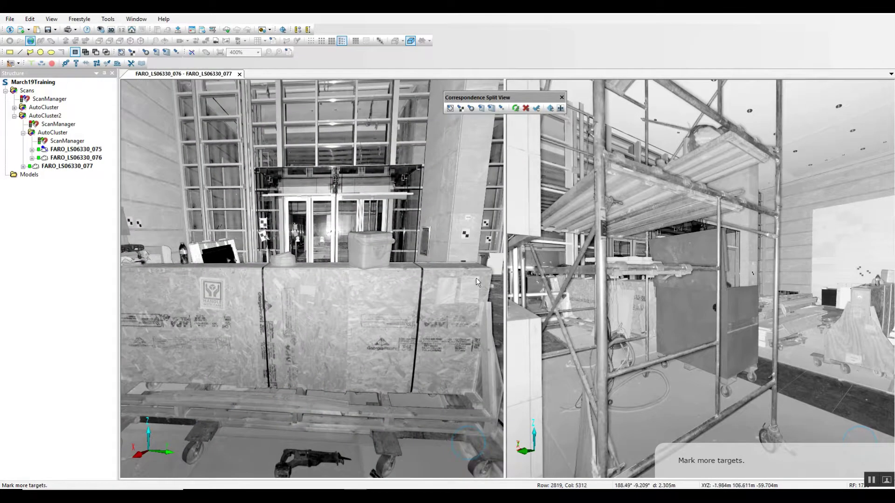
{"action": "left_click_drag", "start_coordinate": [636, 276], "coordinate": [575, 276]}
{"action": "left_click_drag", "start_coordinate": [410, 292], "coordinate": [302, 317]}
{"action": "left_click_drag", "start_coordinate": [643, 287], "coordinate": [639, 253]}
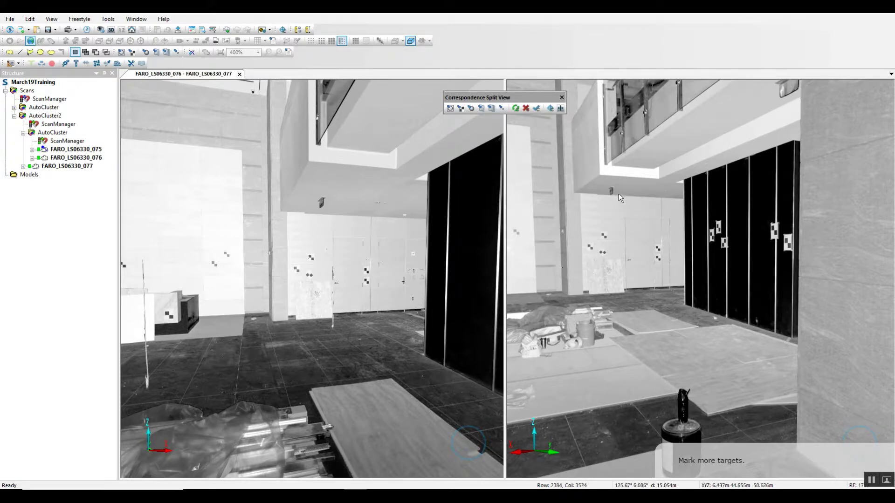
Step: Mark the black panel wall as a plane in both scans, FARO_LS06330_077 and FARO_LS06330_076
{"action": "left_click", "coordinate": [481, 109]}
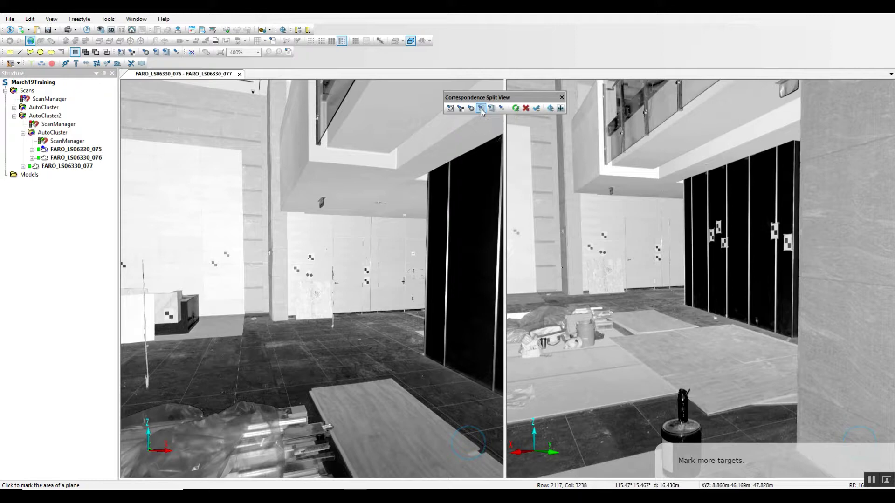
{"action": "left_click", "coordinate": [740, 206]}
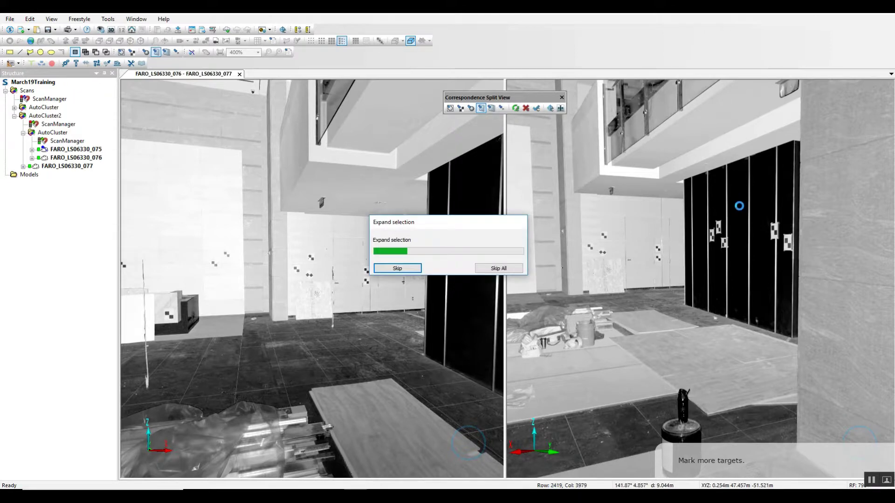
{"action": "left_click_drag", "start_coordinate": [496, 285], "coordinate": [425, 281]}
{"action": "left_click", "coordinate": [382, 182]}
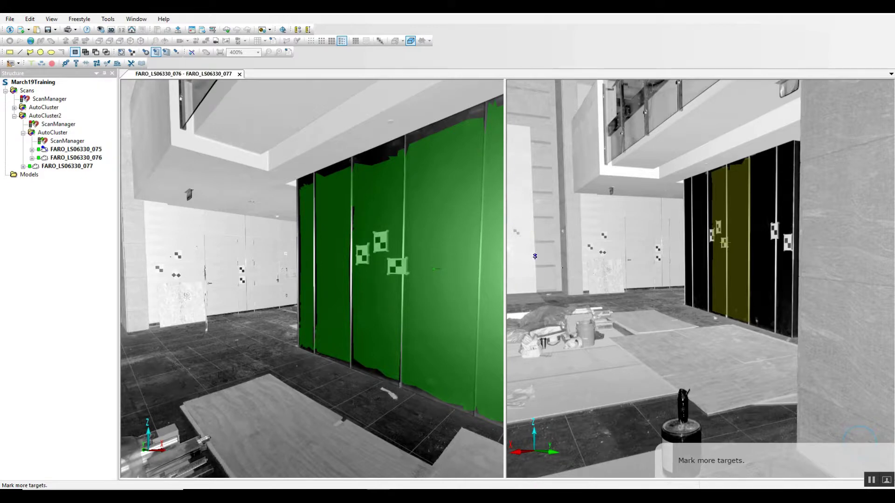
Step: Mark the underside of the balcony as a plane in both scans, 077 and 076
{"action": "left_click_drag", "start_coordinate": [322, 234], "coordinate": [368, 230]}
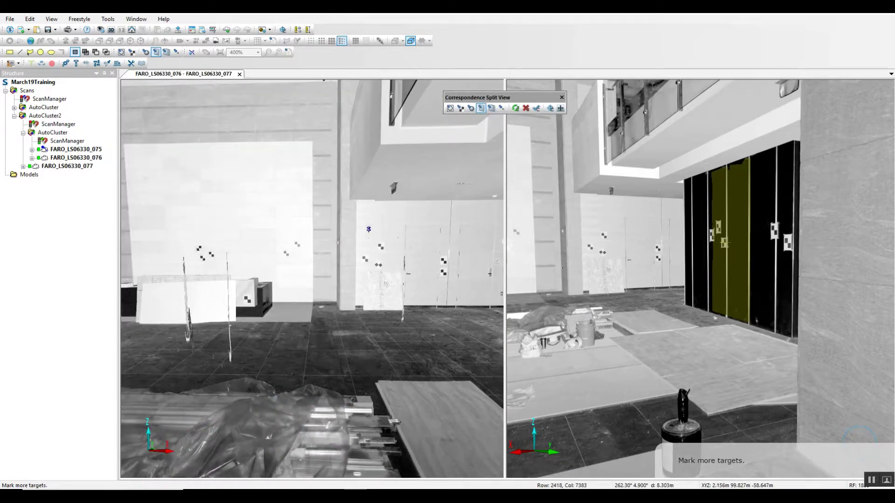
{"action": "left_click_drag", "start_coordinate": [618, 219], "coordinate": [619, 232]}
{"action": "left_click_drag", "start_coordinate": [460, 232], "coordinate": [404, 256]}
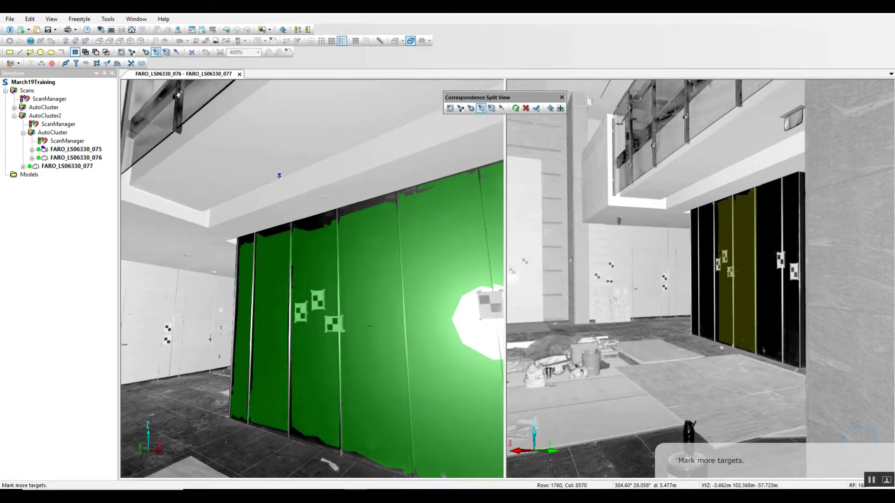
{"action": "left_click", "coordinate": [692, 164]}
{"action": "key", "text": "Return"}
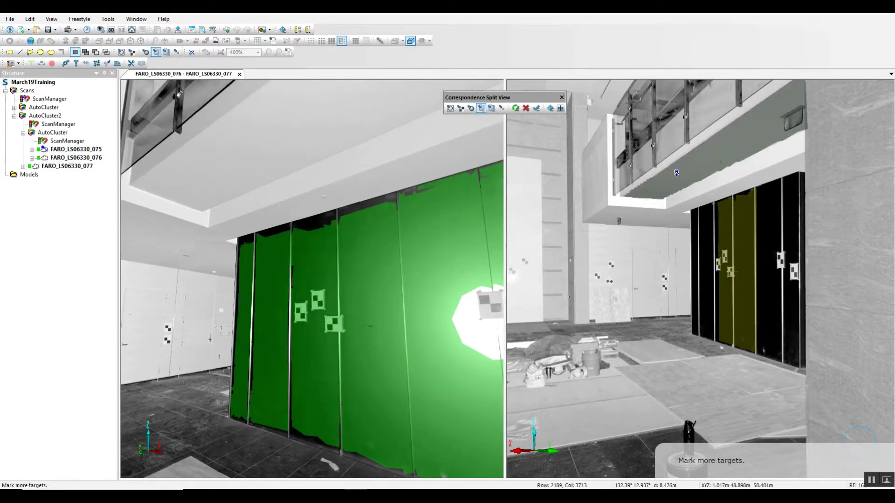
{"action": "left_click", "coordinate": [234, 144]}
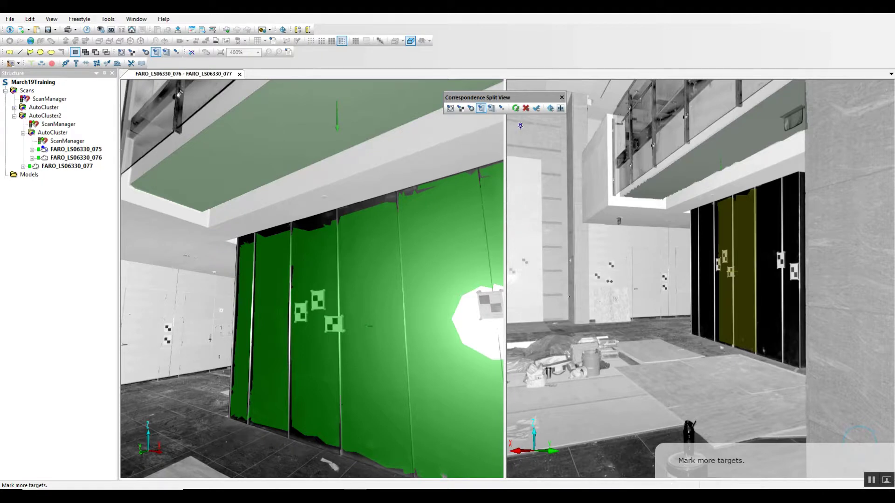
Step: Force correspondence between the two scans for the black panel wall planes and for the balcony underside planes
{"action": "left_click", "coordinate": [550, 110]}
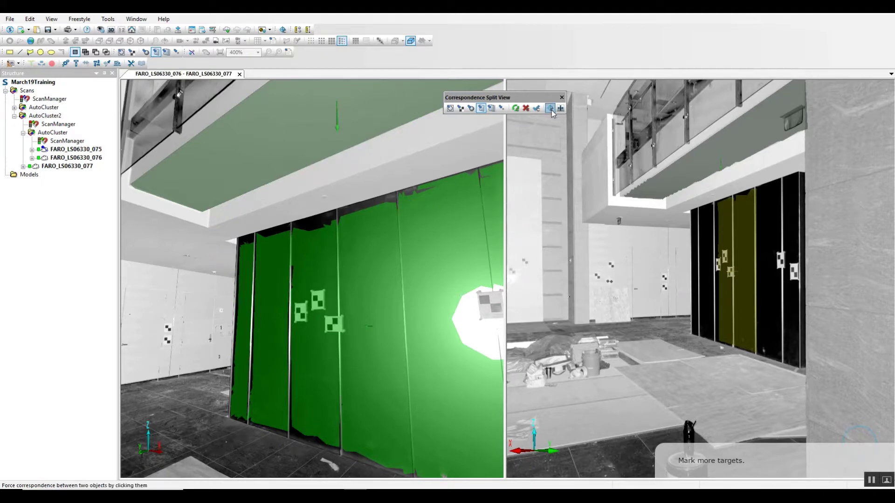
{"action": "left_click", "coordinate": [737, 229]}
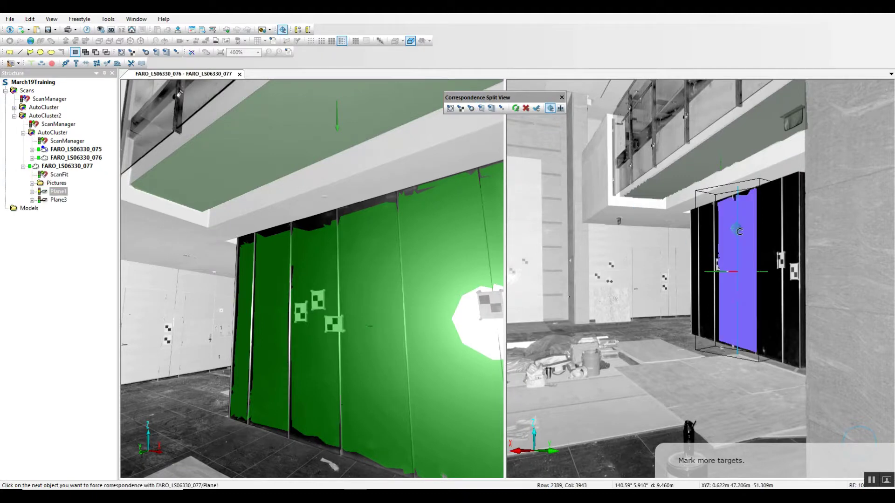
{"action": "left_click", "coordinate": [381, 271]}
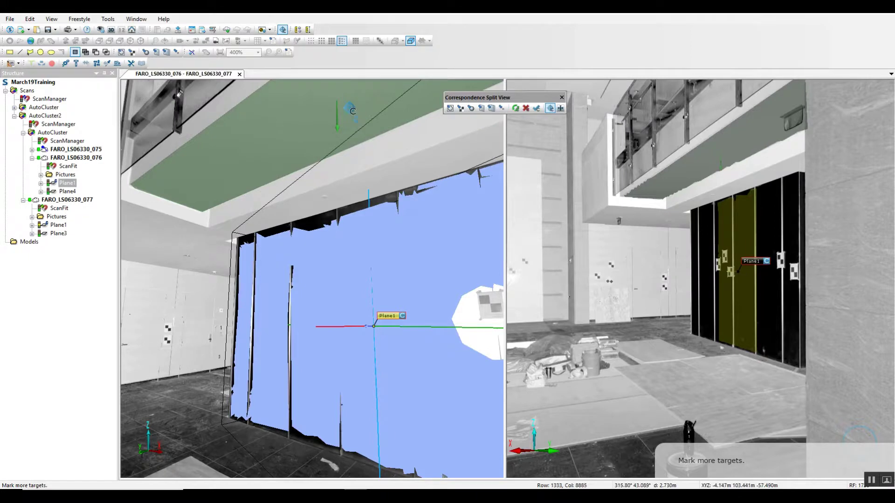
{"action": "left_click", "coordinate": [301, 109]}
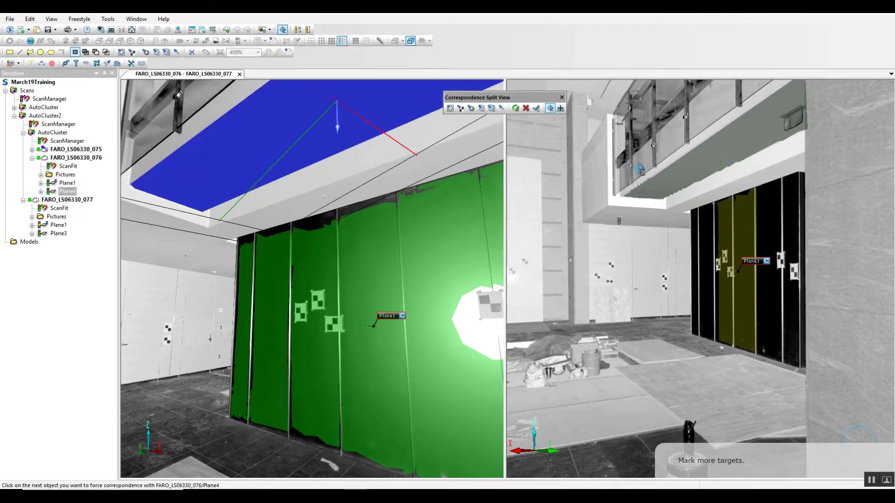
{"action": "left_click", "coordinate": [712, 161]}
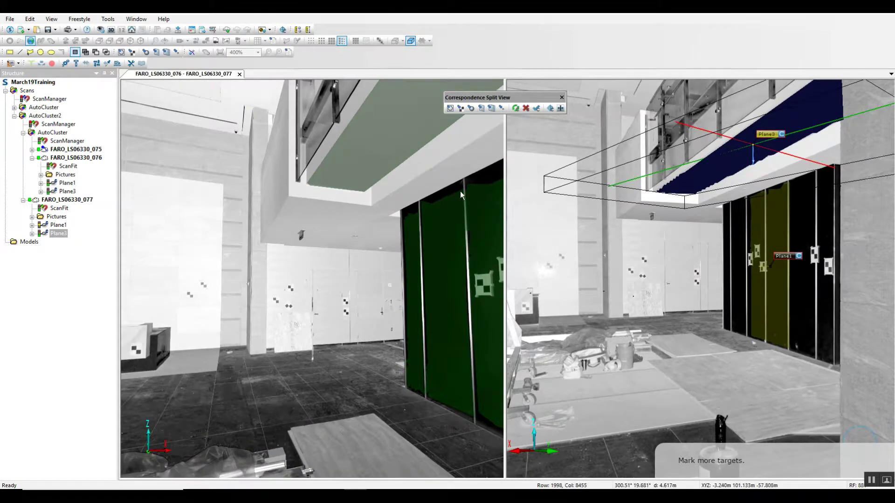
Step: Mark the white back wall with the doors as a plane in both scans, 077 and 076
{"action": "left_click", "coordinate": [481, 109]}
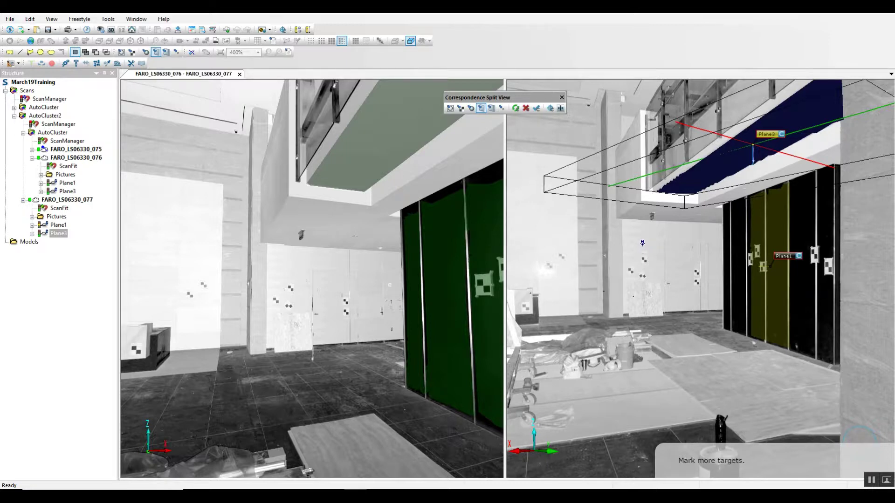
{"action": "left_click", "coordinate": [642, 243]}
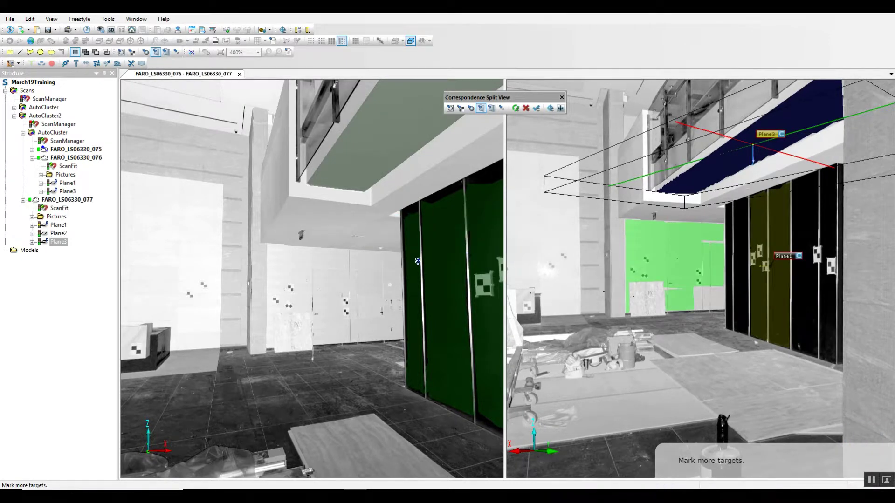
{"action": "left_click", "coordinate": [344, 272]}
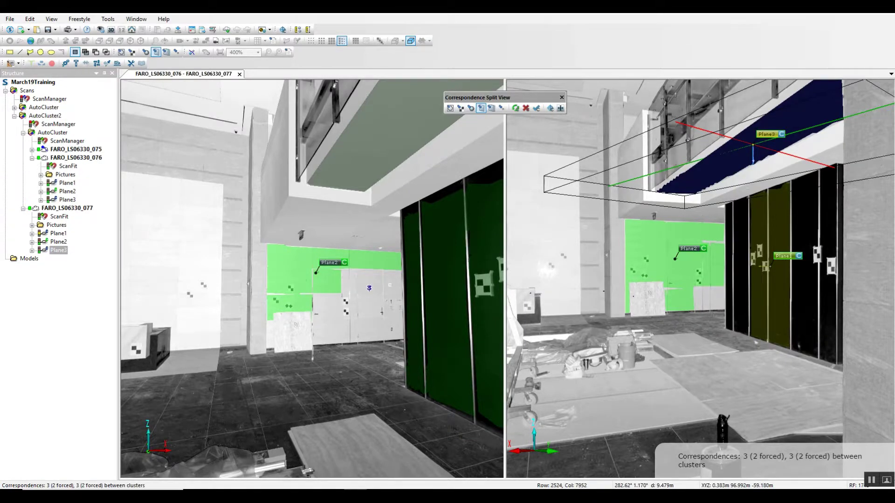
Step: Mark a fourth plane common to both scans, and close the split view, forcing the remaining correspondences
{"action": "key", "text": "Escape"}
{"action": "left_click_drag", "start_coordinate": [583, 310], "coordinate": [621, 306]}
{"action": "left_click_drag", "start_coordinate": [381, 315], "coordinate": [401, 309]}
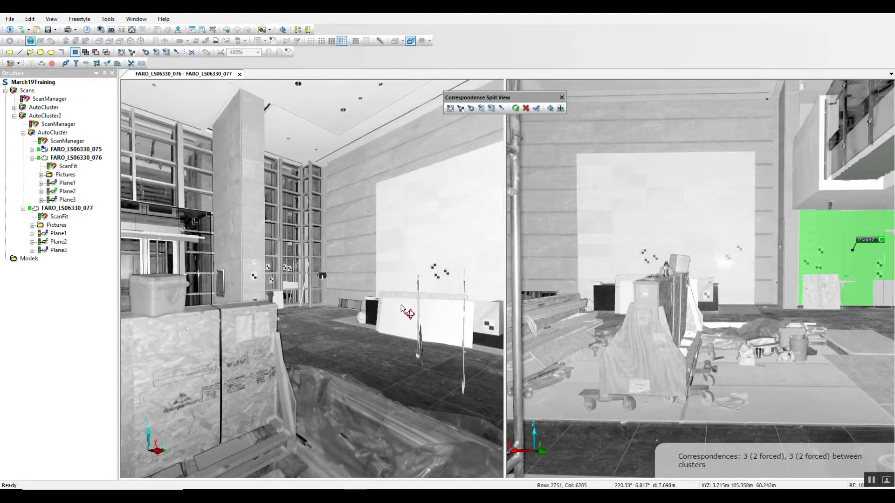
{"action": "left_click_drag", "start_coordinate": [567, 305], "coordinate": [607, 299]}
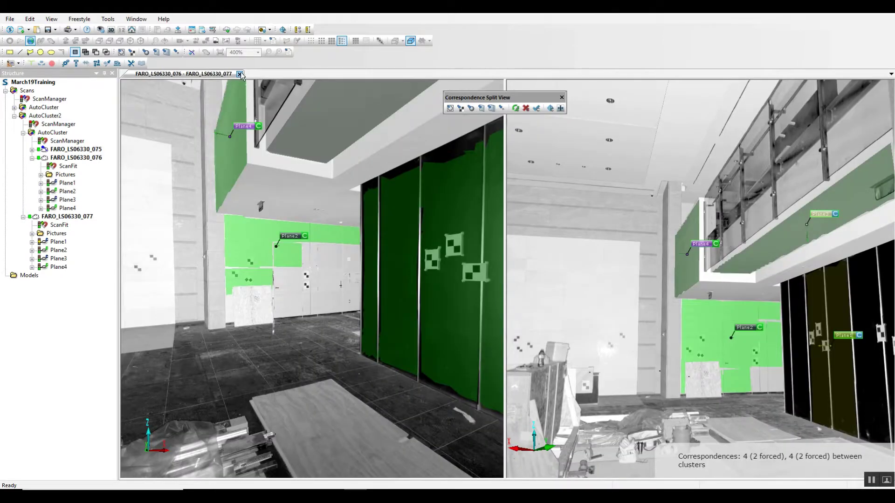
{"action": "left_click", "coordinate": [239, 74]}
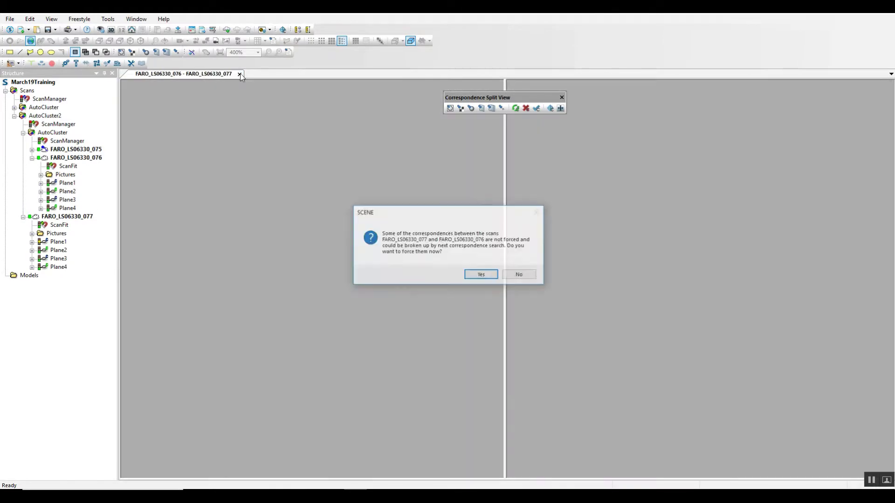
{"action": "left_click", "coordinate": [477, 275]}
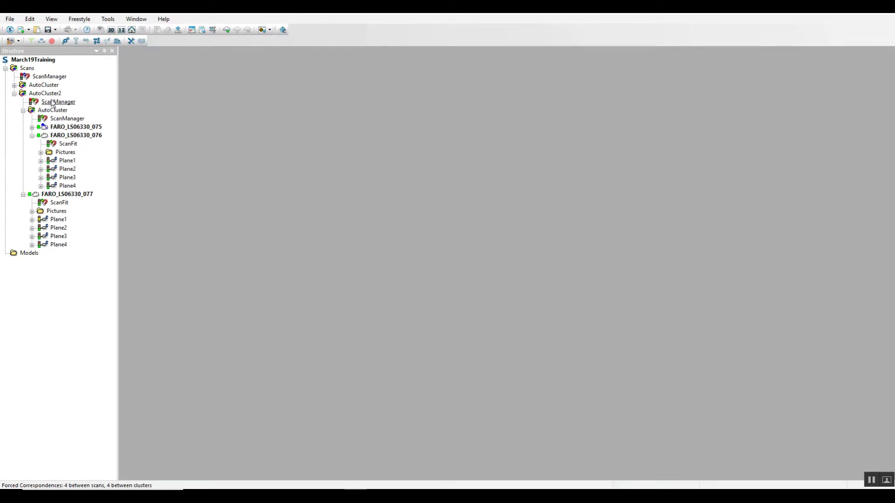
Step: Update the scans of AutoCluster2 through its ScanManager with Cloud to Cloud placement
{"action": "left_click", "coordinate": [14, 94]}
{"action": "left_click", "coordinate": [15, 94]}
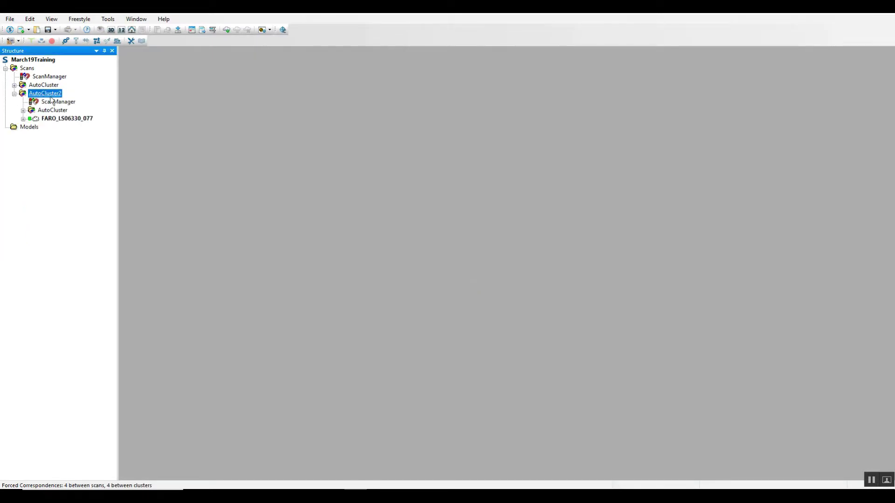
{"action": "right_click", "coordinate": [54, 102]}
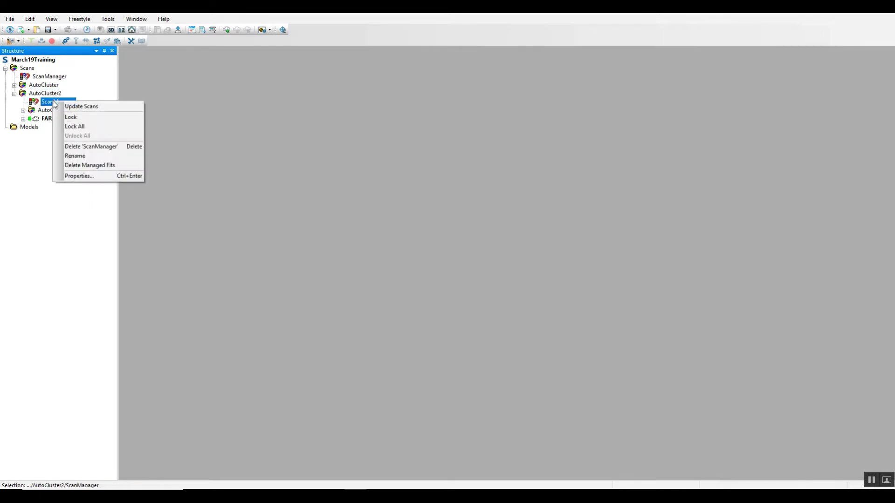
{"action": "left_click", "coordinate": [79, 108]}
{"action": "left_click", "coordinate": [480, 141]}
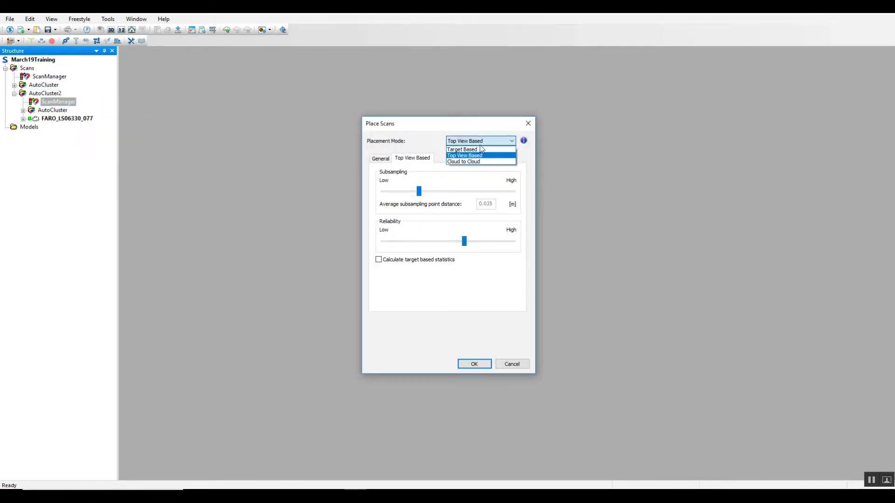
{"action": "left_click", "coordinate": [479, 164]}
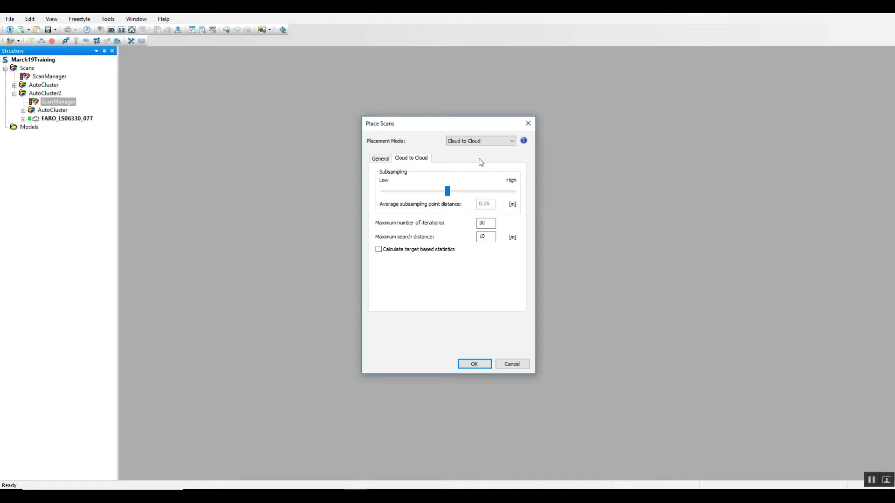
{"action": "left_click", "coordinate": [474, 365]}
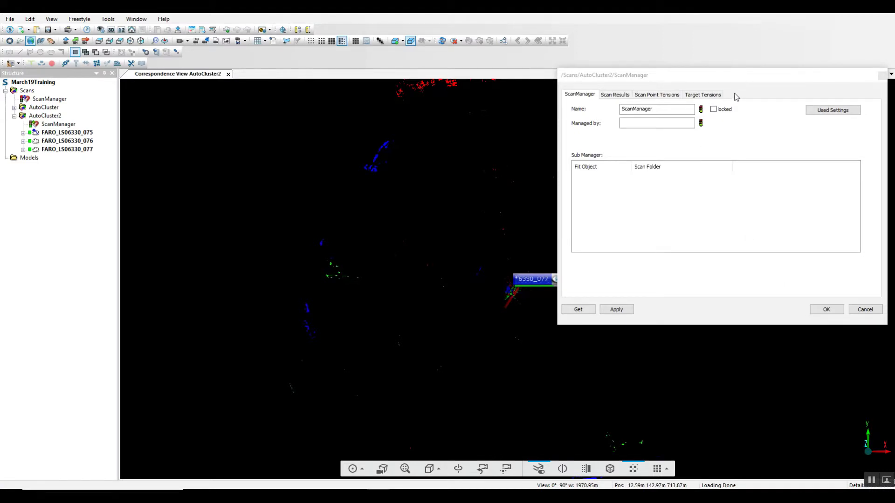
Step: Close the ScanManager results, examine how scans 075, 076 and 077 align in the AutoCluster2 correspondence view, and close that view
{"action": "left_click", "coordinate": [826, 310]}
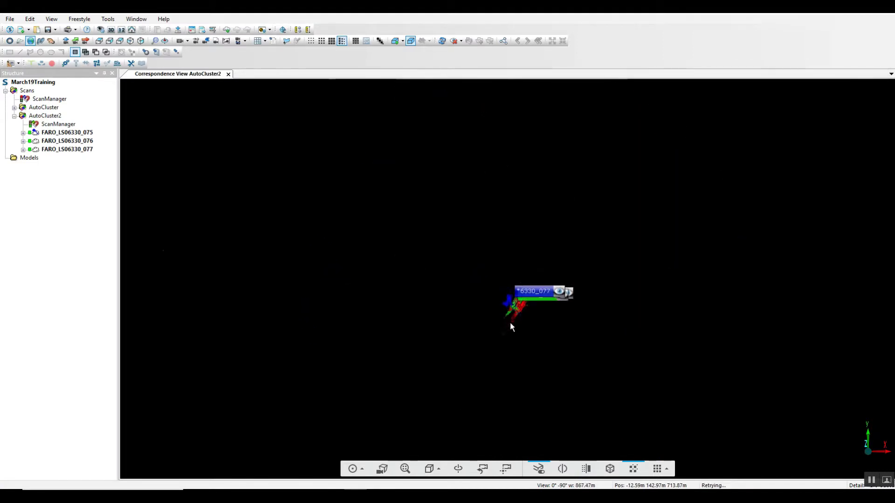
{"action": "scroll", "coordinate": [525, 339], "scroll_direction": "up", "scroll_amount": 3}
{"action": "scroll", "coordinate": [537, 304], "scroll_direction": "up", "scroll_amount": 5}
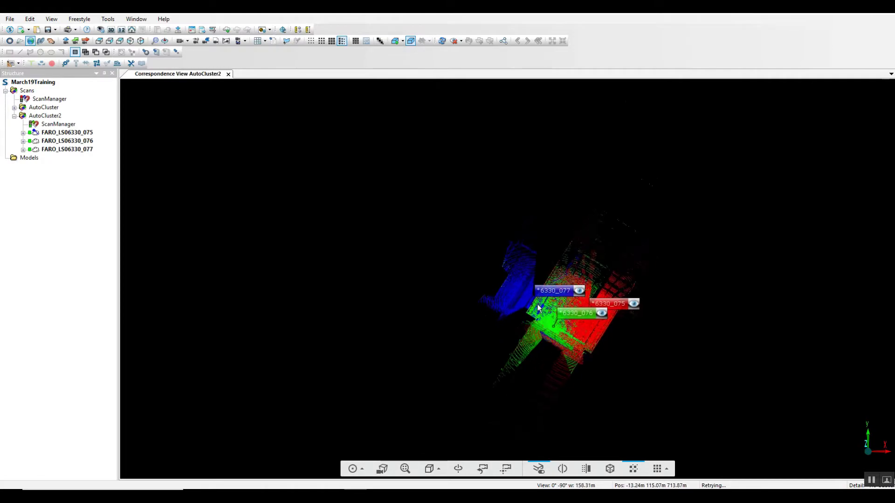
{"action": "scroll", "coordinate": [541, 318], "scroll_direction": "up", "scroll_amount": 4}
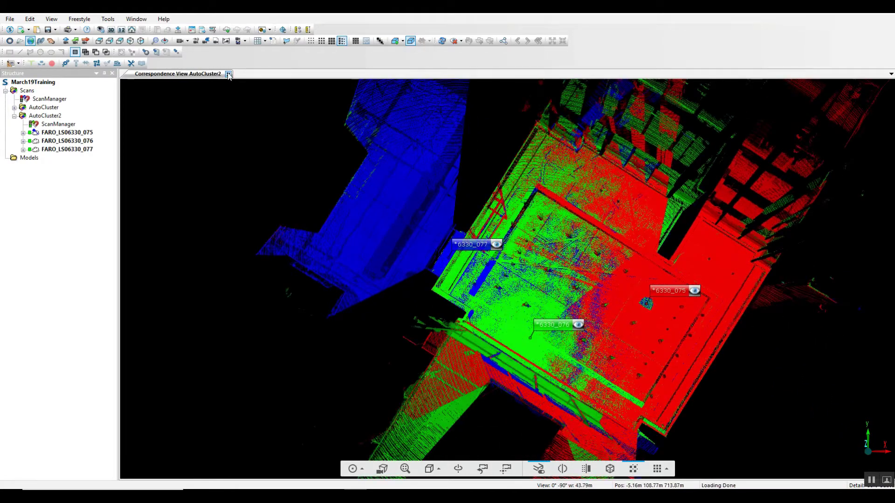
{"action": "left_click", "coordinate": [228, 73]}
Step: Lock the ScanManager of AutoCluster2 and collapse the cluster in the structure tree
{"action": "left_click", "coordinate": [62, 103]}
{"action": "right_click", "coordinate": [62, 102]}
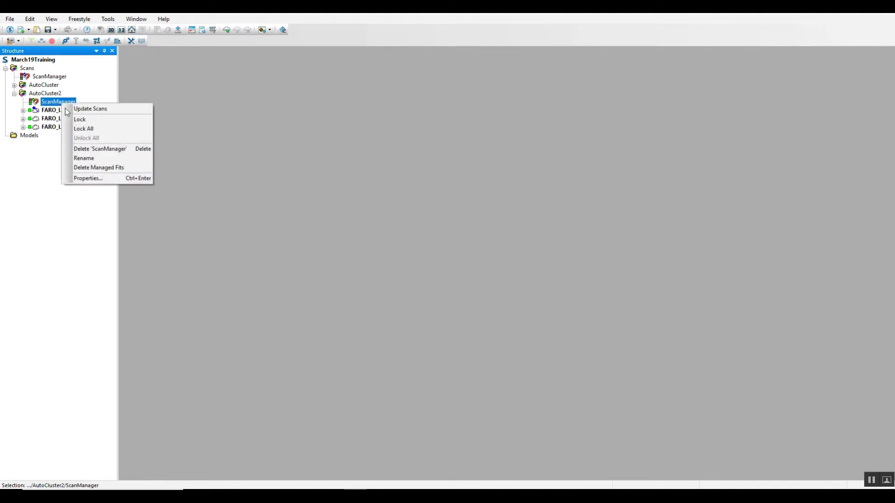
{"action": "left_click", "coordinate": [84, 118]}
{"action": "left_click", "coordinate": [14, 94]}
Step: Expand AutoCluster and load all of its scans
{"action": "left_click", "coordinate": [14, 85]}
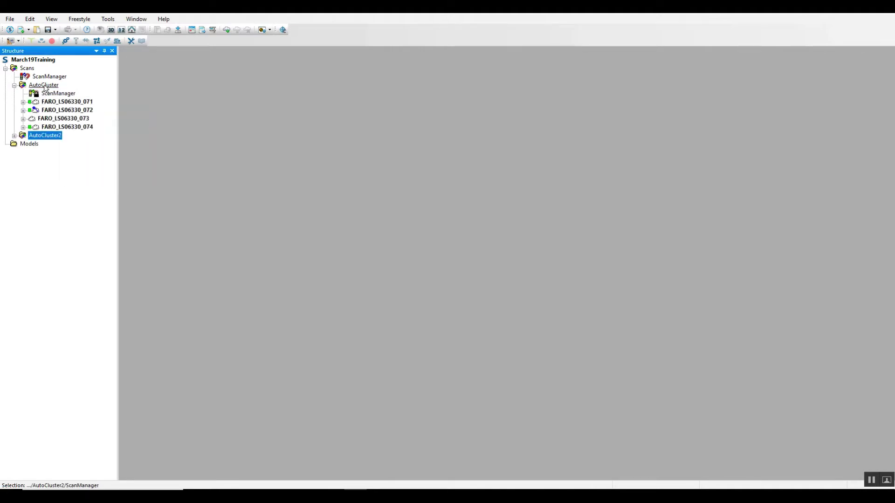
{"action": "right_click", "coordinate": [45, 89]}
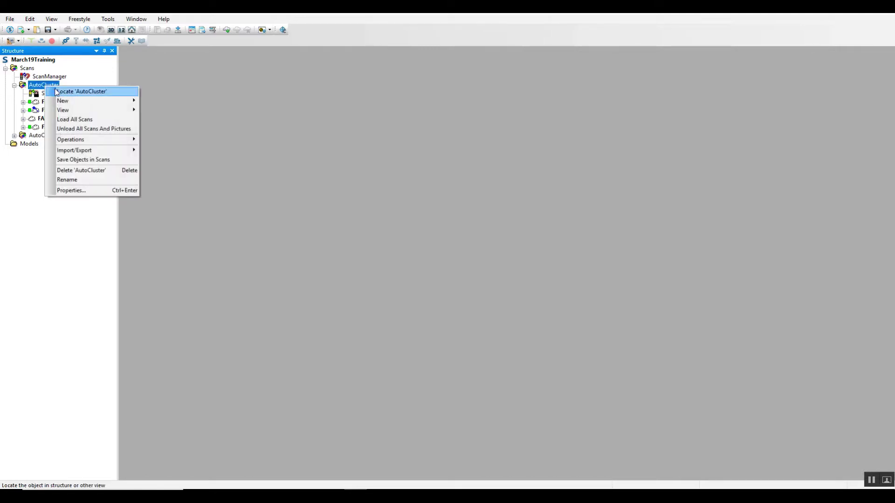
{"action": "left_click", "coordinate": [64, 120]}
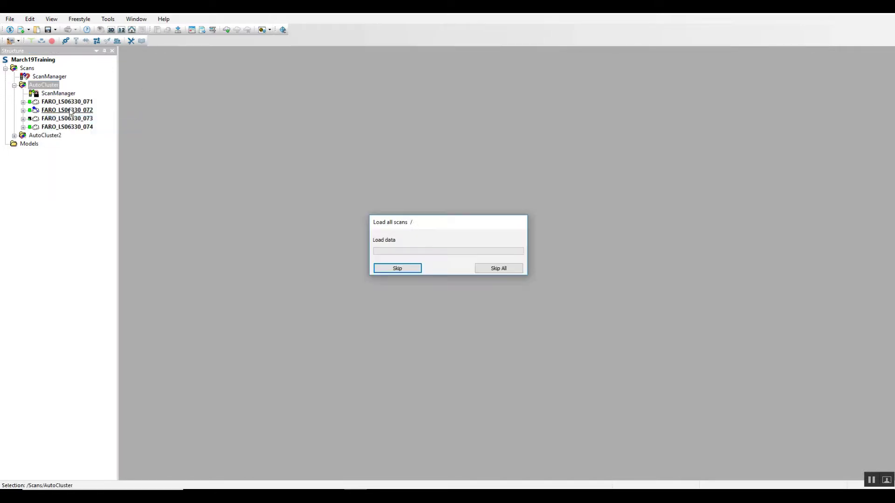
Step: Open a correspondence view of the whole Scans folder and look closer at the placement of the two clusters
{"action": "right_click", "coordinate": [28, 69]}
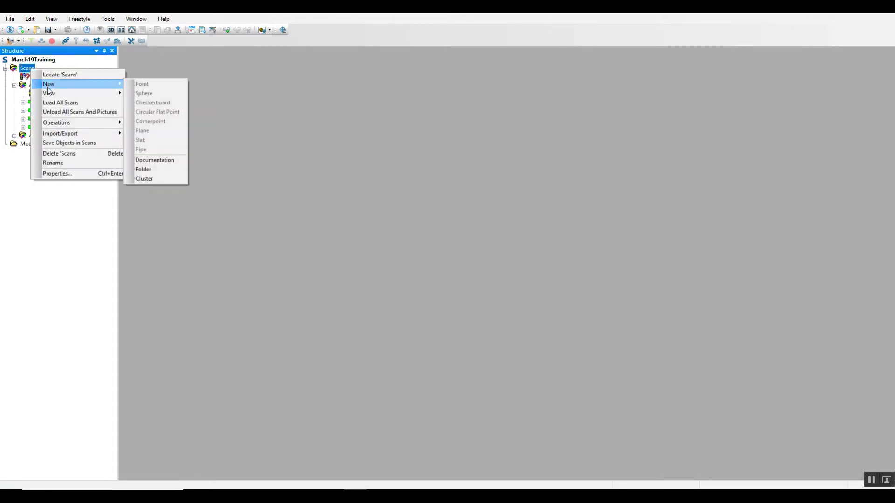
{"action": "mouse_move", "coordinate": [58, 95]}
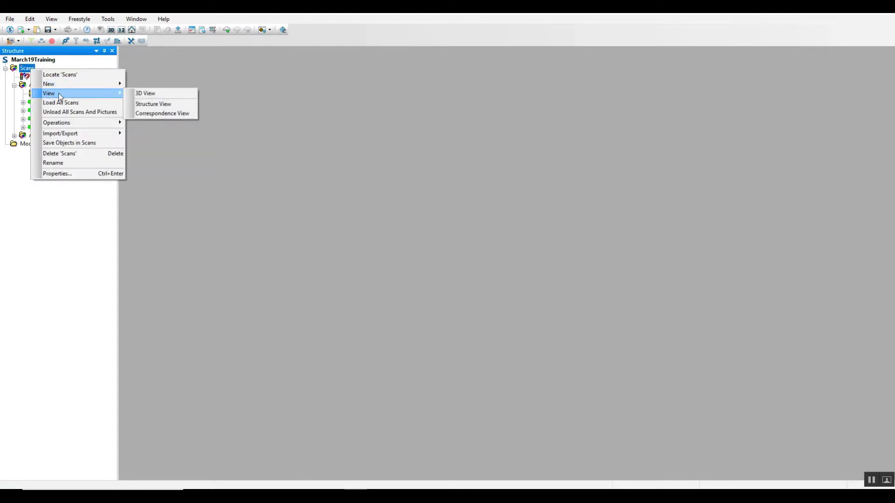
{"action": "left_click", "coordinate": [149, 113]}
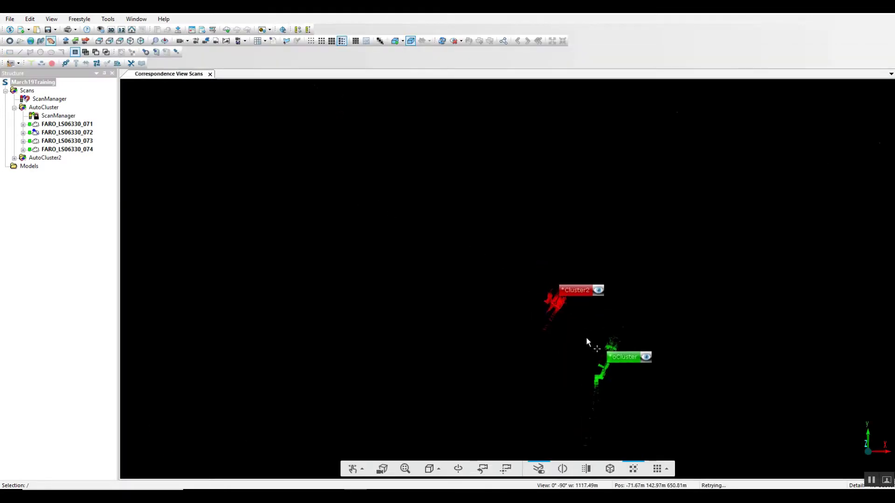
{"action": "scroll", "coordinate": [486, 266], "scroll_direction": "up", "scroll_amount": 5}
{"action": "scroll", "coordinate": [497, 269], "scroll_direction": "up", "scroll_amount": 2}
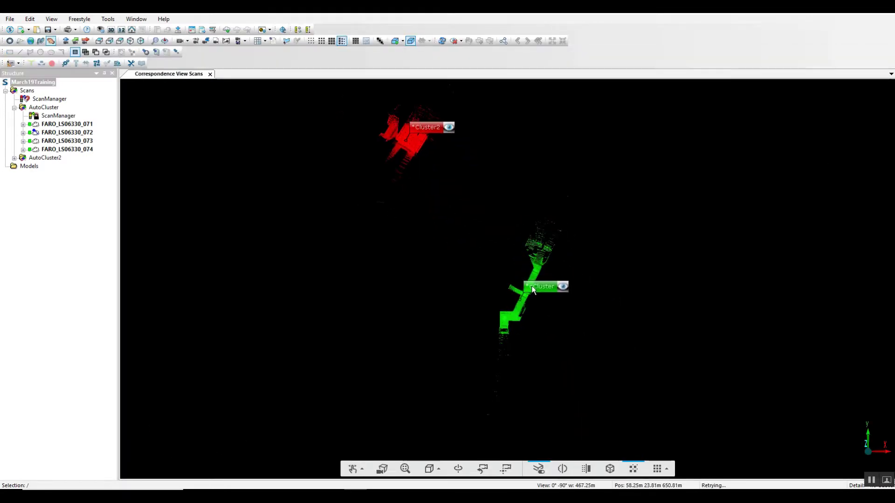
Step: Move AutoCluster up beside AutoCluster2 in the correspondence view and close the view
{"action": "left_click", "coordinate": [536, 299]}
{"action": "left_click_drag", "start_coordinate": [532, 210], "coordinate": [532, 68]}
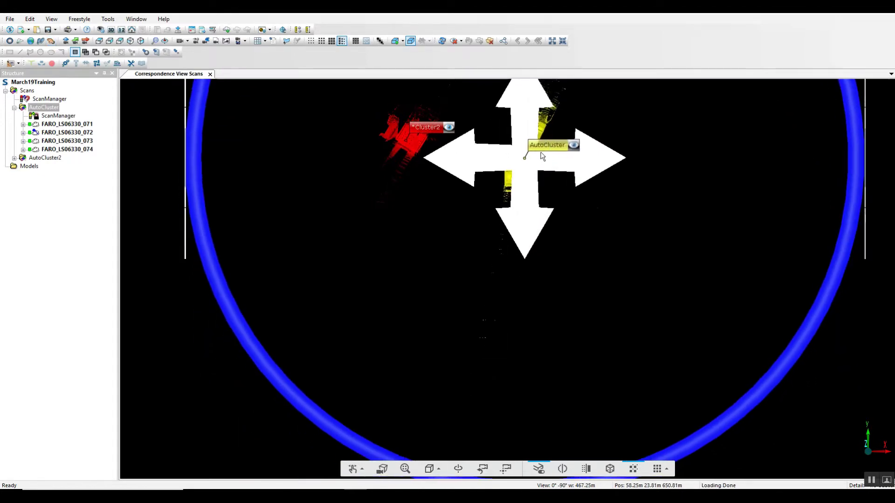
{"action": "left_click", "coordinate": [671, 288]}
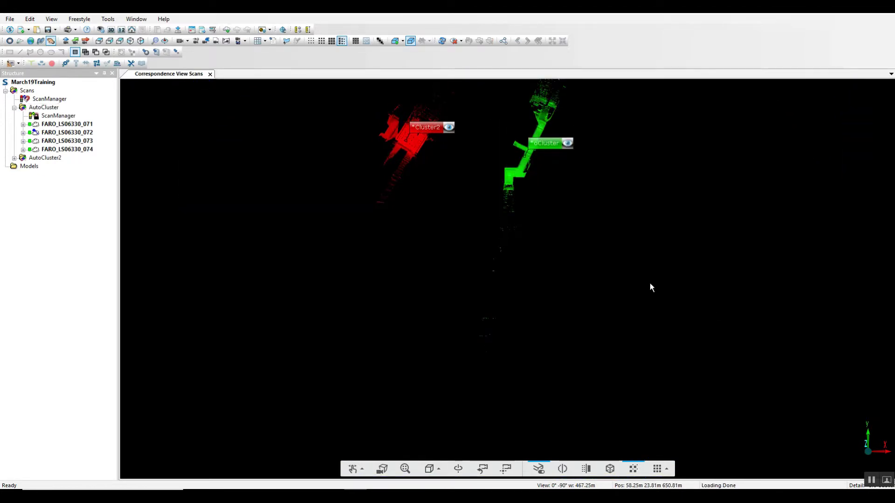
{"action": "left_click_drag", "start_coordinate": [606, 274], "coordinate": [611, 345]}
{"action": "scroll", "coordinate": [610, 340], "scroll_direction": "up", "scroll_amount": 2}
{"action": "scroll", "coordinate": [610, 343], "scroll_direction": "up", "scroll_amount": 2}
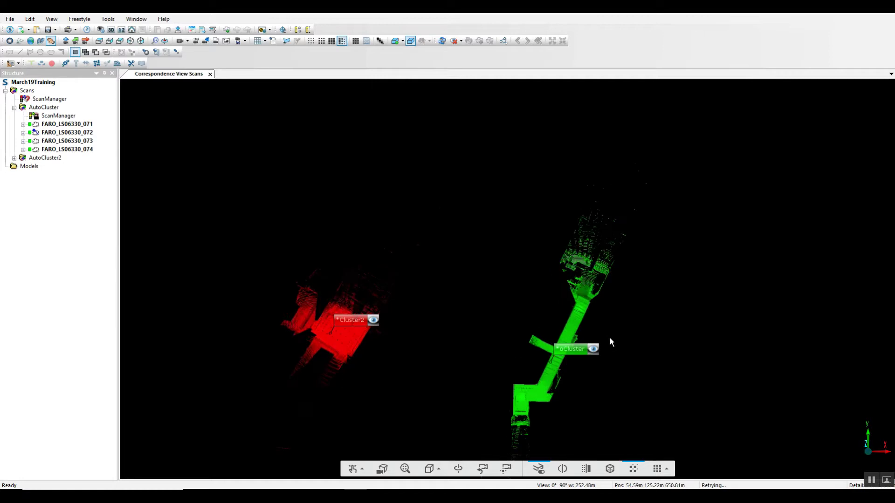
{"action": "right_click_drag", "start_coordinate": [610, 337], "coordinate": [646, 219]}
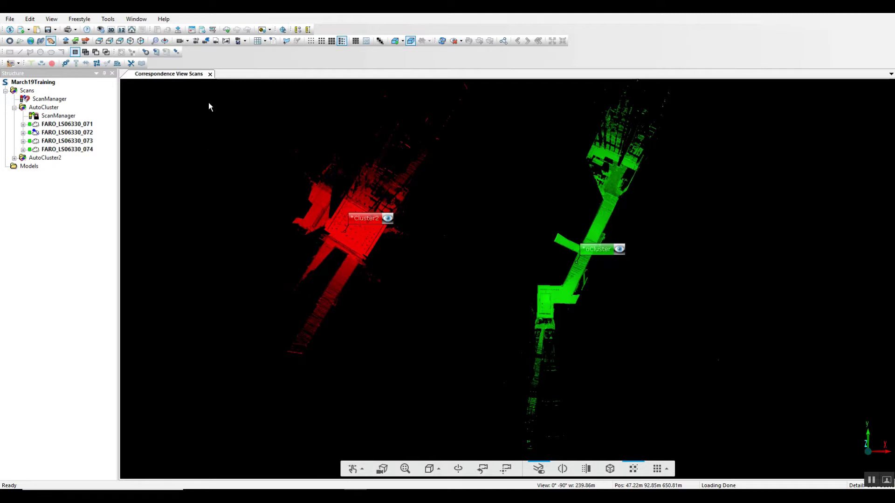
{"action": "left_click", "coordinate": [210, 74]}
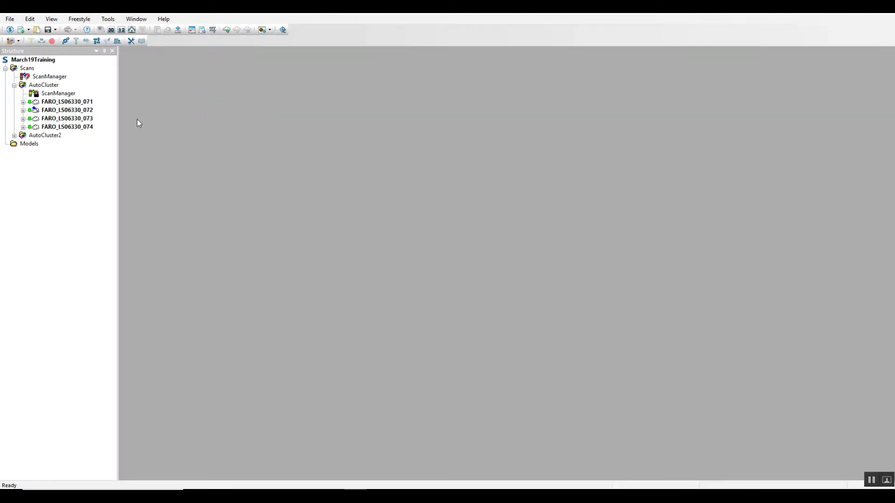
Step: Open a correspondence split view comparing scan 074 from AutoCluster with scan 075 from AutoCluster2
{"action": "left_click", "coordinate": [121, 30]}
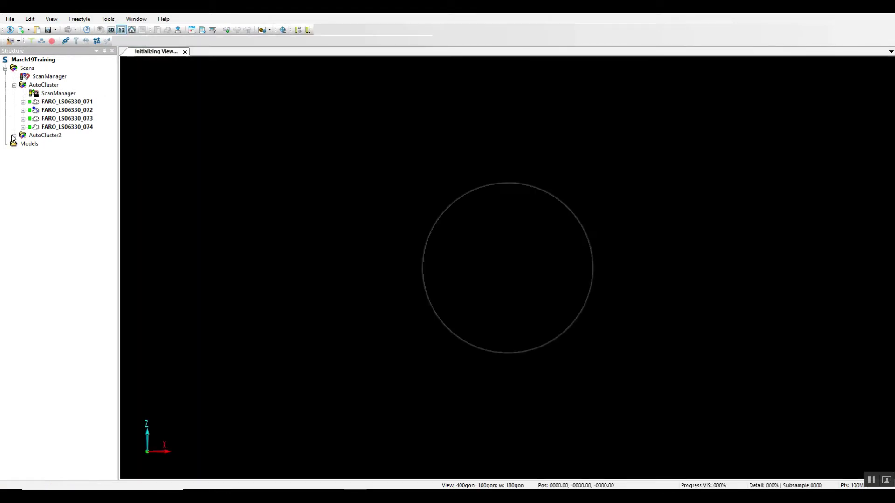
{"action": "left_click", "coordinate": [14, 158]}
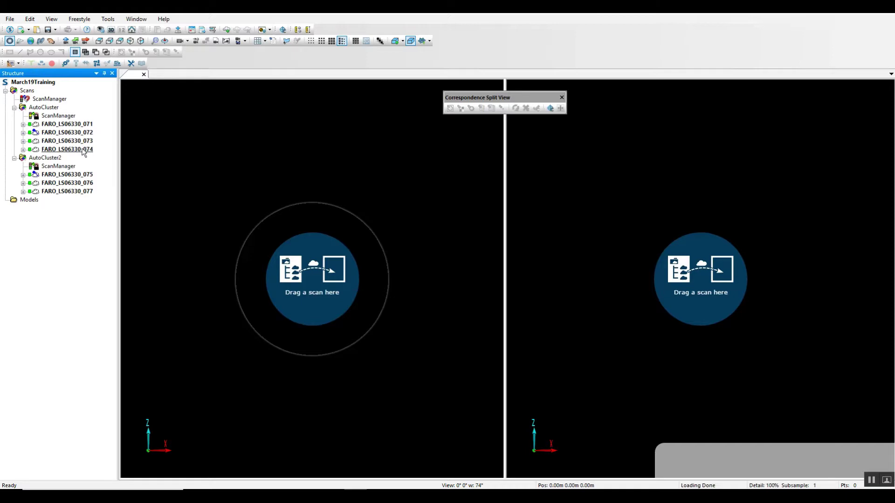
{"action": "left_click_drag", "start_coordinate": [84, 152], "coordinate": [312, 279]}
{"action": "left_click_drag", "start_coordinate": [68, 175], "coordinate": [569, 210]}
Step: Mark the panelled corridor wall as a plane in both scan 075 and scan 074
{"action": "left_click_drag", "start_coordinate": [427, 265], "coordinate": [283, 225]}
{"action": "left_click_drag", "start_coordinate": [630, 260], "coordinate": [661, 269]}
{"action": "left_click_drag", "start_coordinate": [366, 272], "coordinate": [515, 269]}
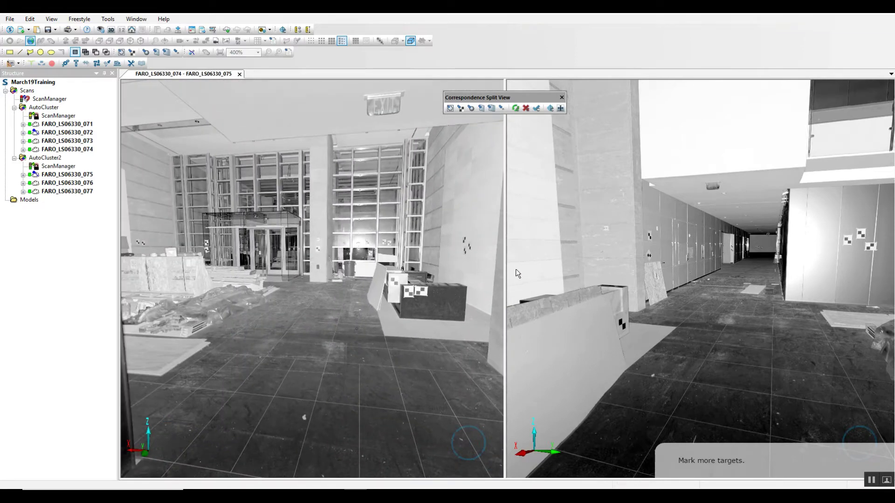
{"action": "scroll", "coordinate": [443, 296], "scroll_direction": "up", "scroll_amount": 3}
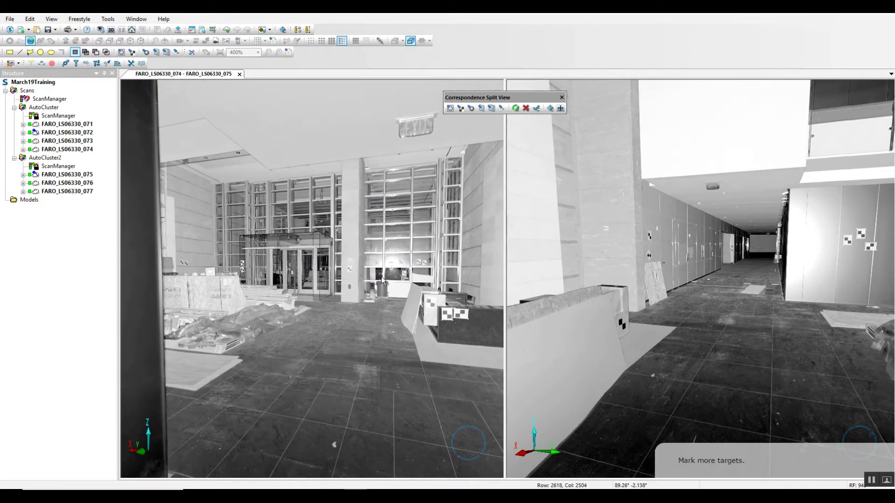
{"action": "left_click_drag", "start_coordinate": [371, 277], "coordinate": [345, 264]}
{"action": "left_click_drag", "start_coordinate": [668, 305], "coordinate": [669, 302]}
{"action": "left_click_drag", "start_coordinate": [460, 317], "coordinate": [434, 309]}
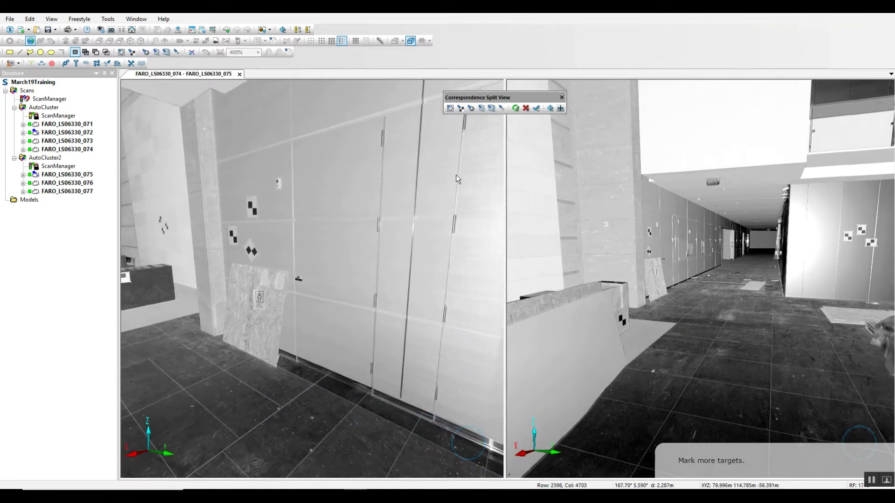
{"action": "left_click", "coordinate": [481, 108]}
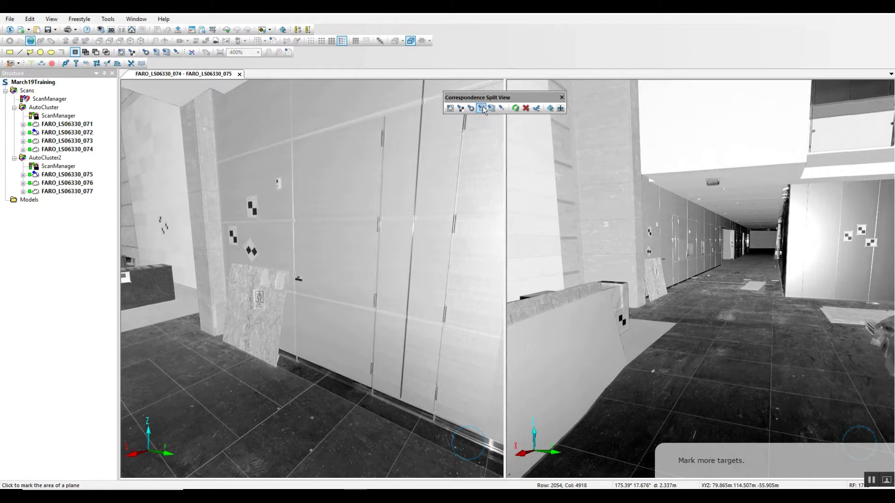
{"action": "left_click", "coordinate": [666, 222]}
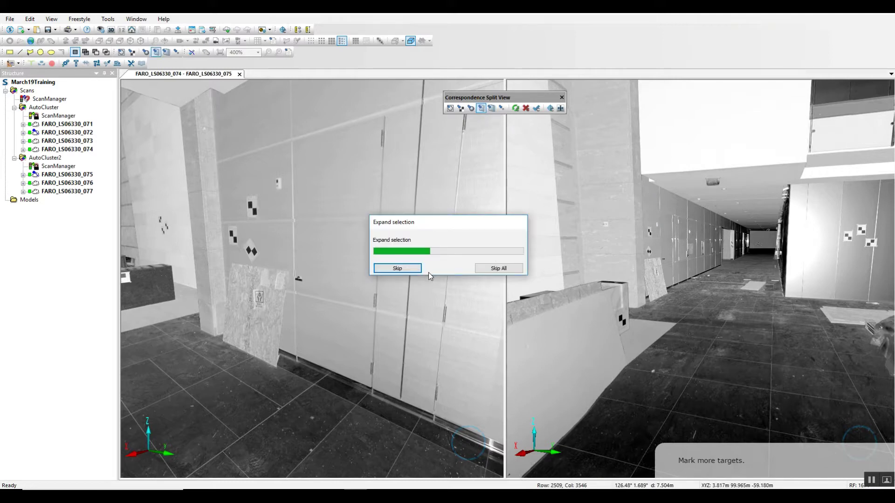
{"action": "left_click", "coordinate": [318, 174]}
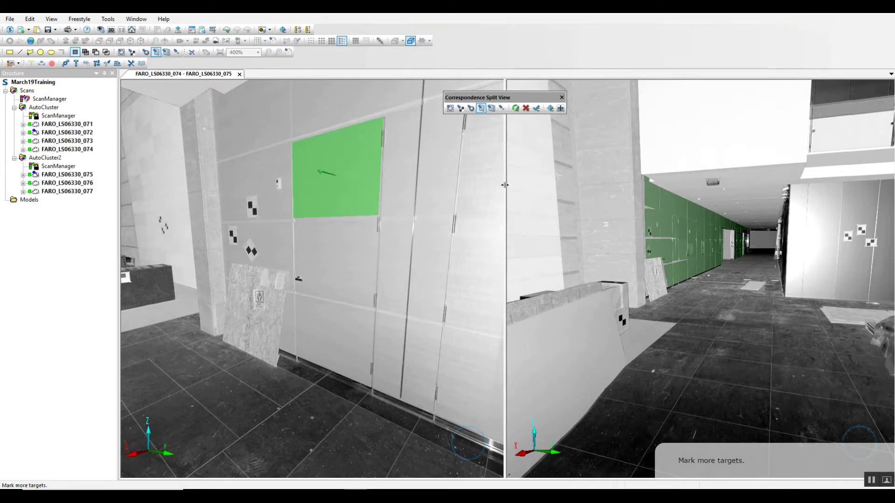
Step: Force a correspondence between the corridor wall planes of scans 075 and 074
{"action": "left_click", "coordinate": [550, 108]}
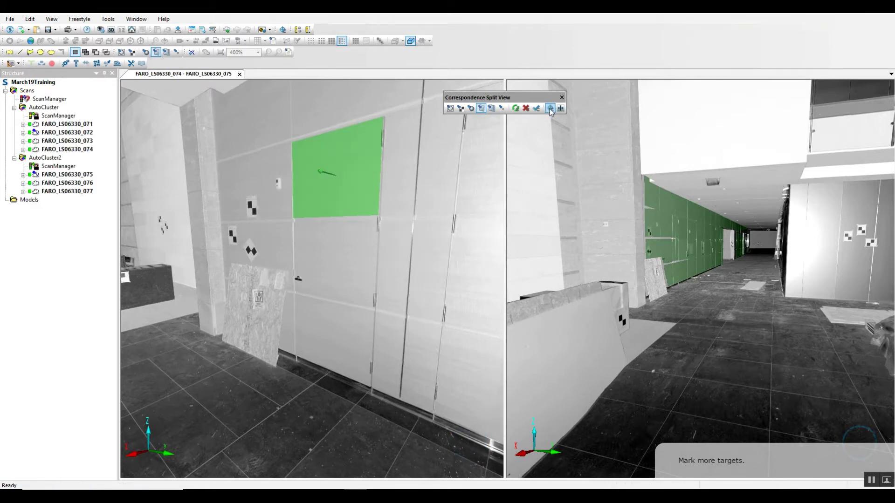
{"action": "left_click", "coordinate": [654, 214]}
{"action": "left_click", "coordinate": [370, 185]}
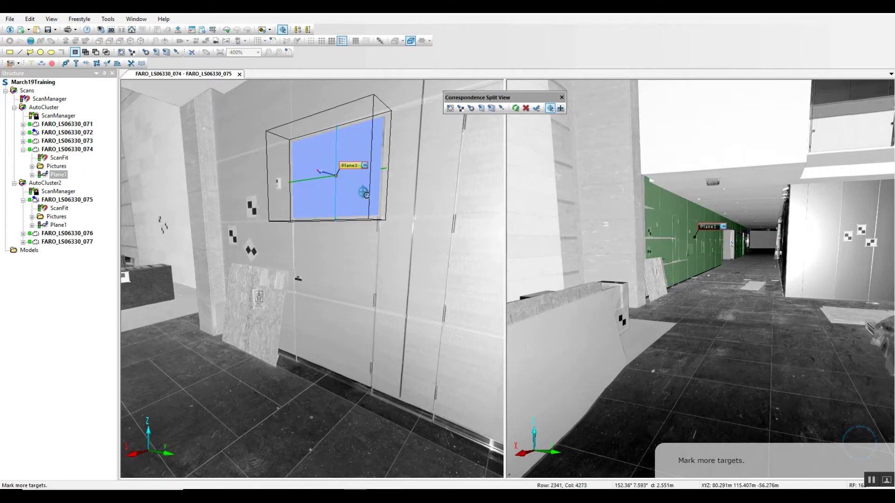
Step: Mark the ceiling, the wall behind the reception desk and the column face as planes in both scans
{"action": "left_click", "coordinate": [479, 110]}
{"action": "left_click_drag", "start_coordinate": [438, 147], "coordinate": [467, 203]}
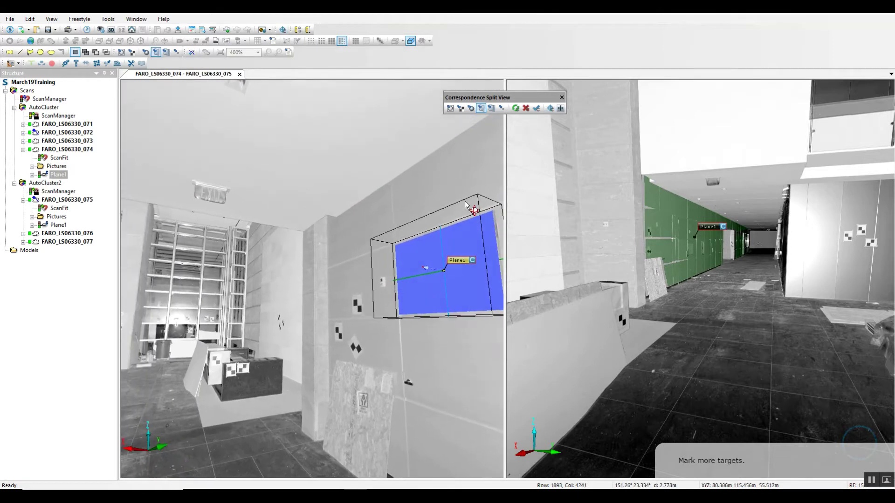
{"action": "left_click", "coordinate": [217, 165]}
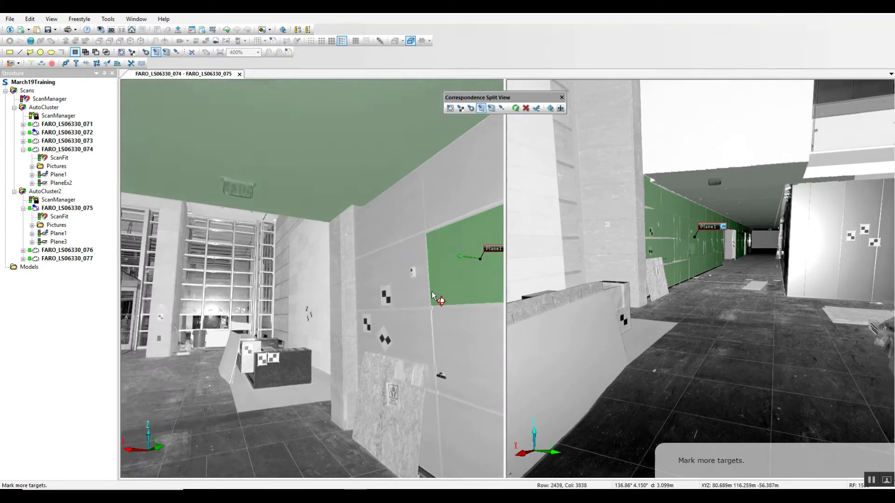
{"action": "left_click_drag", "start_coordinate": [432, 293], "coordinate": [442, 276]}
{"action": "left_click_drag", "start_coordinate": [622, 257], "coordinate": [678, 258]}
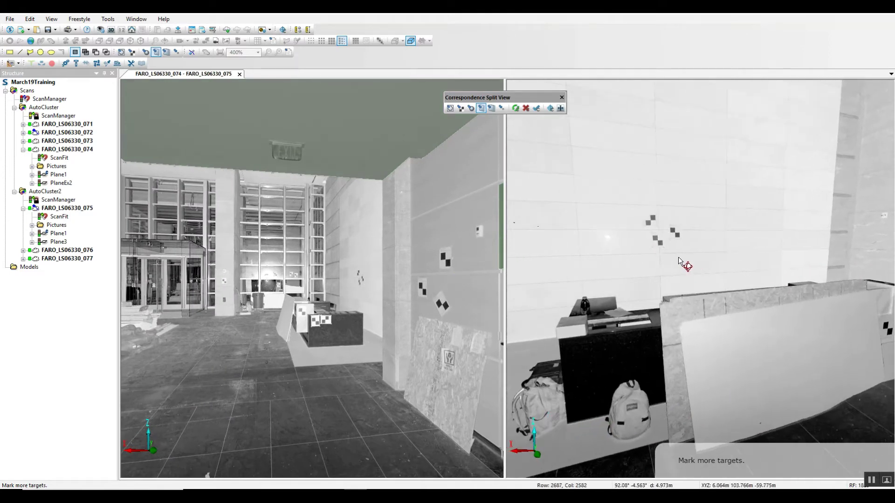
{"action": "left_click", "coordinate": [670, 192]}
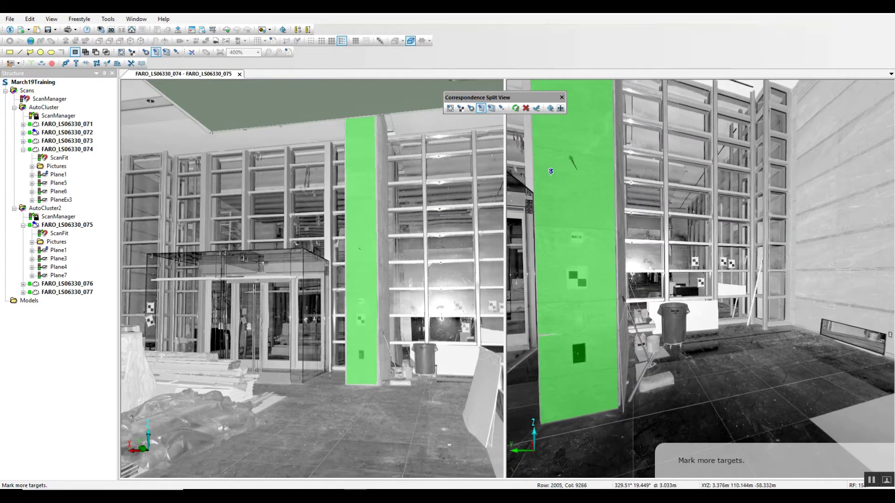
Step: Force a correspondence between the column face planes of scans 075 and 074
{"action": "left_click", "coordinate": [550, 109]}
{"action": "left_click", "coordinate": [562, 163]}
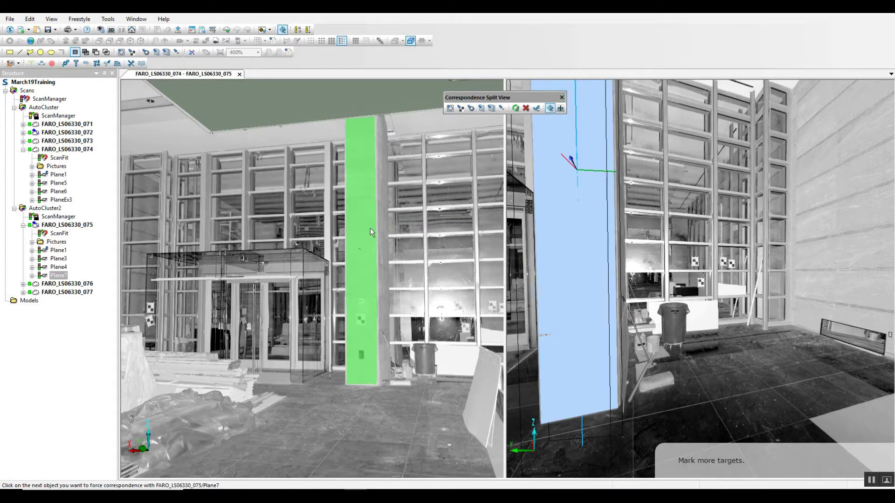
{"action": "left_click", "coordinate": [371, 232]}
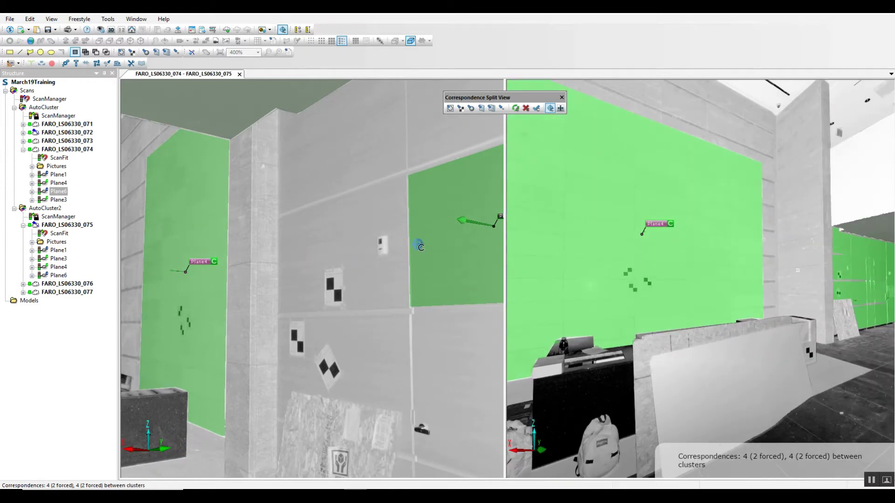
Step: Check the matched planes around both scans, then close the split view and force the remaining correspondences
{"action": "left_click_drag", "start_coordinate": [458, 300], "coordinate": [500, 400]}
{"action": "left_click_drag", "start_coordinate": [861, 306], "coordinate": [834, 319]}
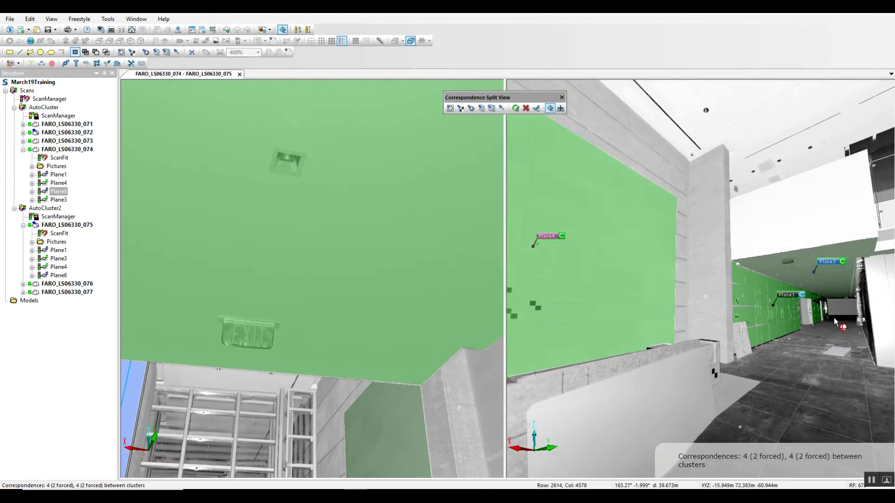
{"action": "left_click_drag", "start_coordinate": [380, 241], "coordinate": [402, 295]}
{"action": "left_click_drag", "start_coordinate": [681, 307], "coordinate": [607, 248]}
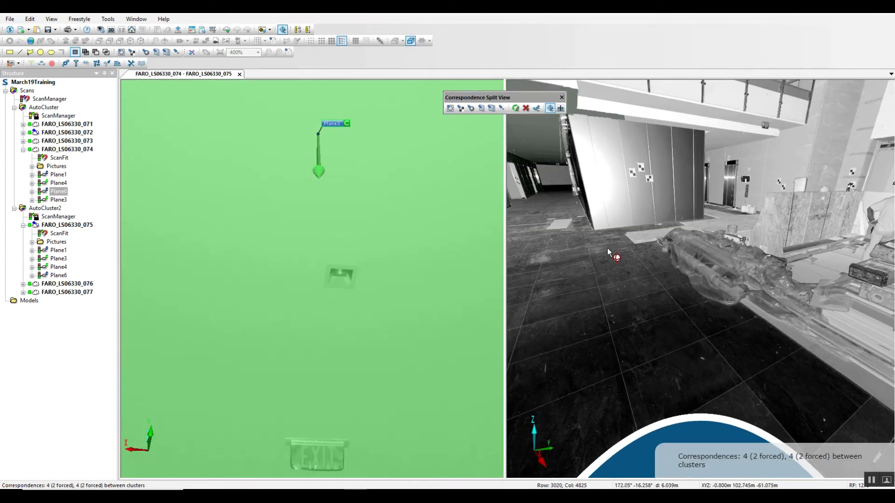
{"action": "left_click_drag", "start_coordinate": [719, 260], "coordinate": [619, 293]}
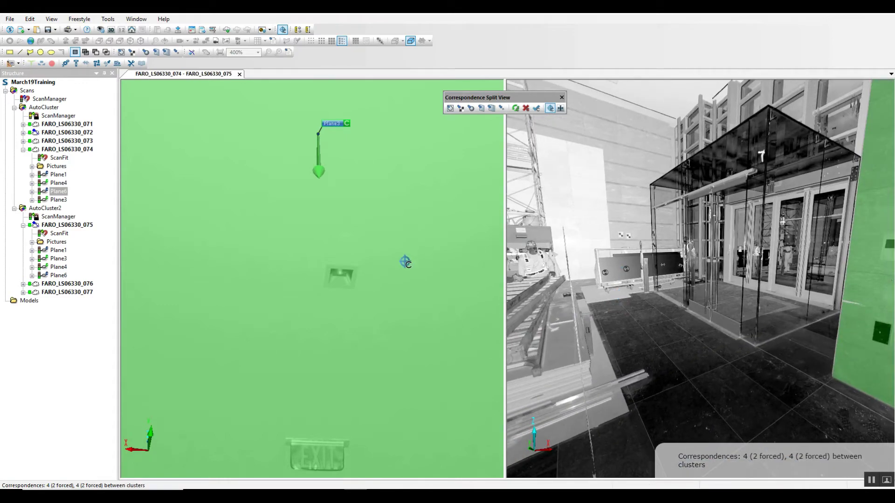
{"action": "left_click", "coordinate": [239, 74]}
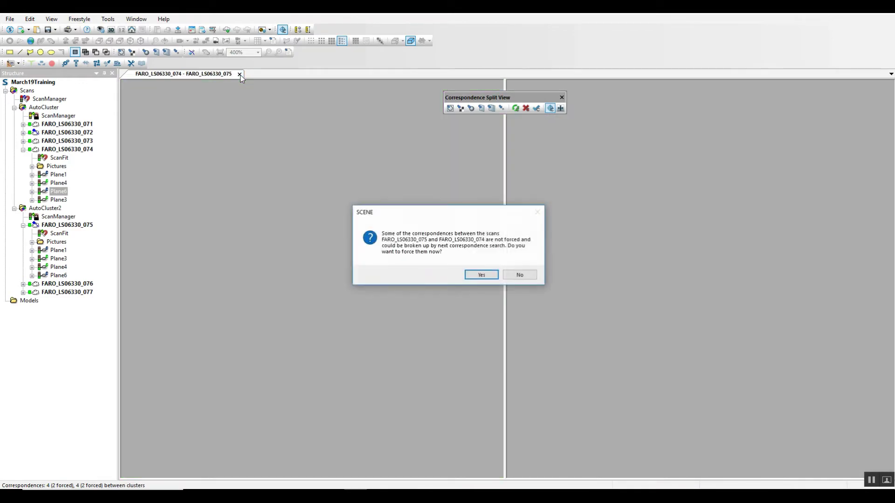
{"action": "left_click", "coordinate": [486, 275]}
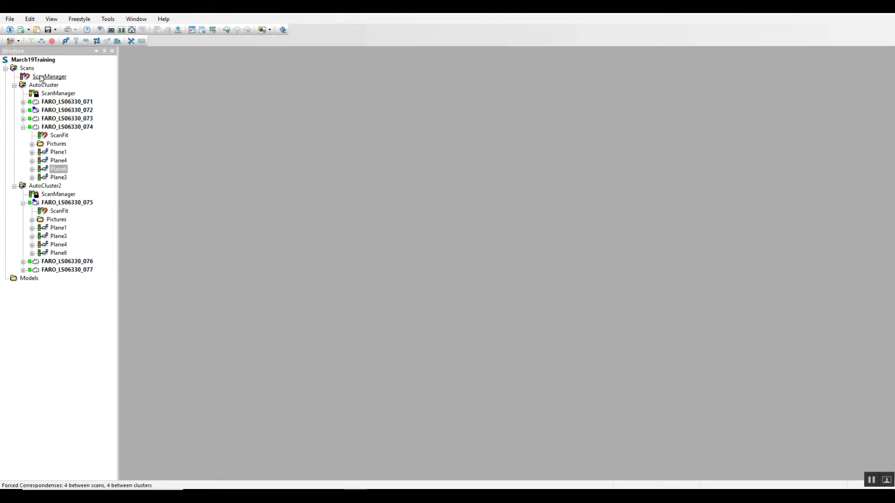
Step: Collapse both clusters and place the scans from the top-level ScanManager with Cloud to Cloud placement mode
{"action": "left_click", "coordinate": [14, 85]}
{"action": "left_click", "coordinate": [15, 94]}
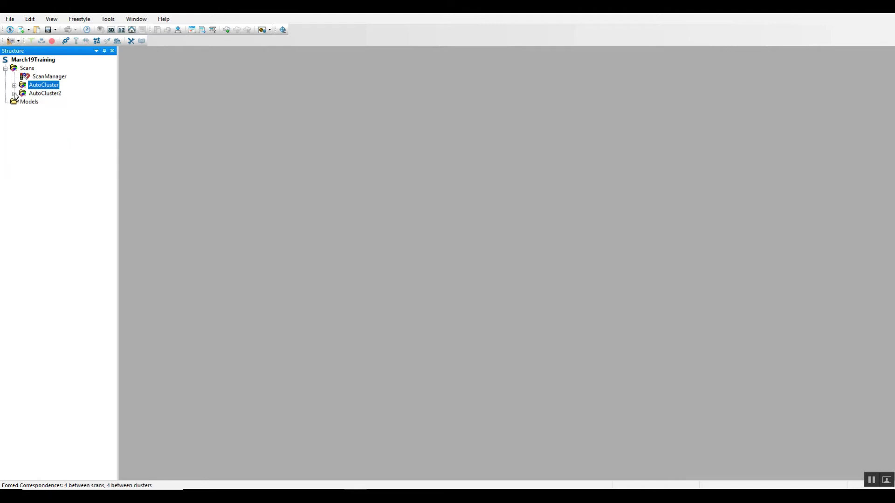
{"action": "right_click", "coordinate": [61, 77]}
{"action": "left_click", "coordinate": [74, 80]}
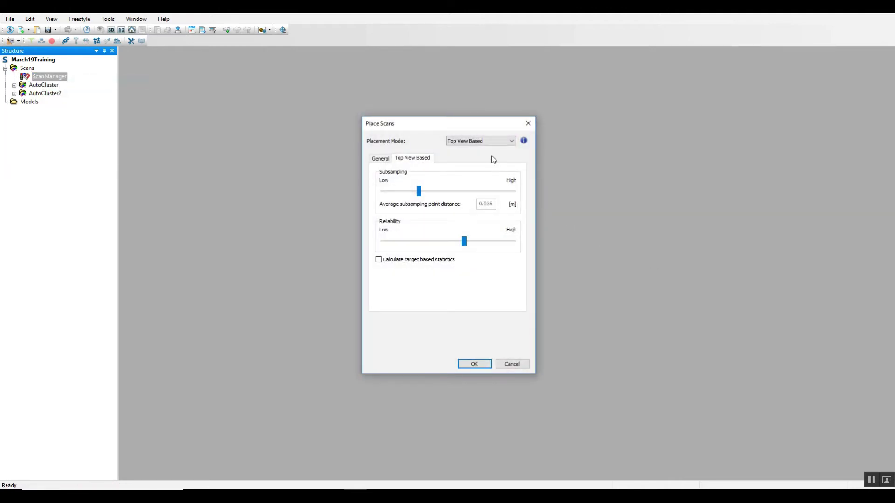
{"action": "left_click", "coordinate": [493, 140]}
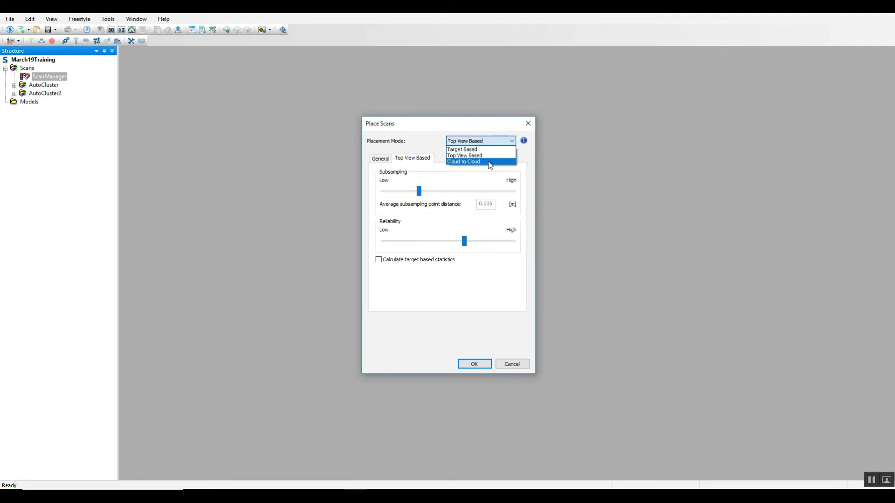
{"action": "left_click", "coordinate": [489, 161]}
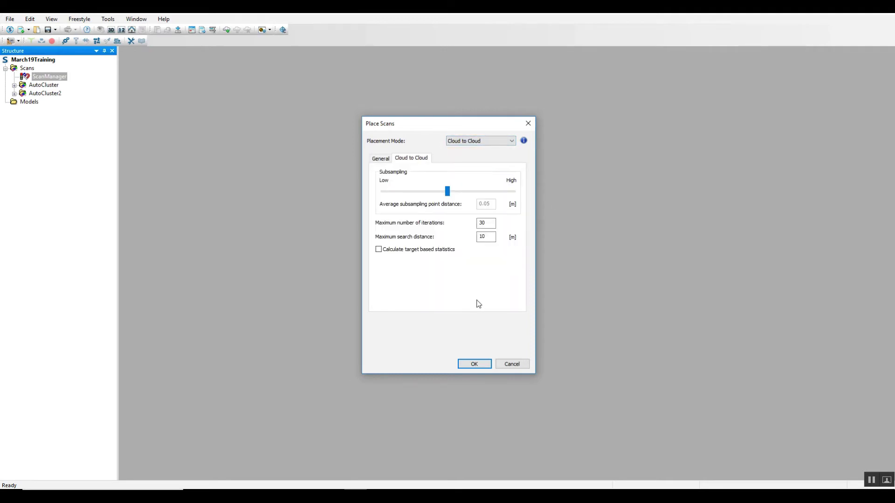
{"action": "left_click", "coordinate": [474, 364]}
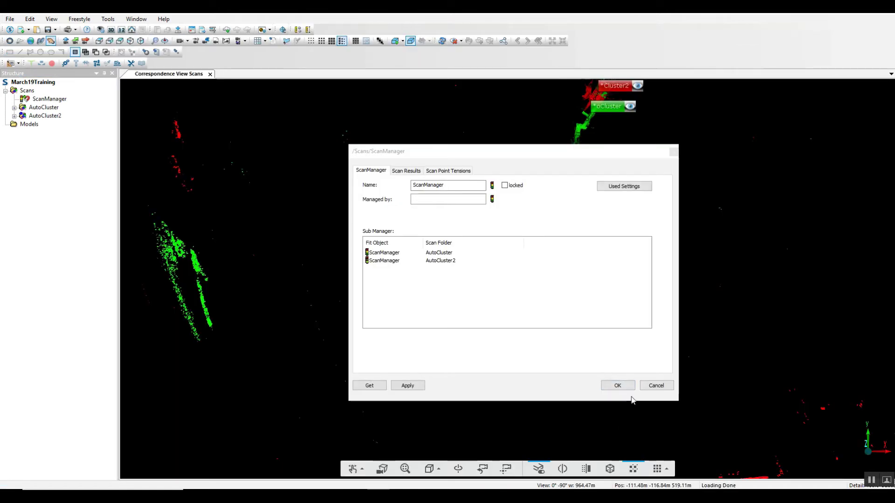
Step: Review the scan results and scan point tensions between the two clusters, then close the ScanManager results
{"action": "left_click", "coordinate": [405, 171]}
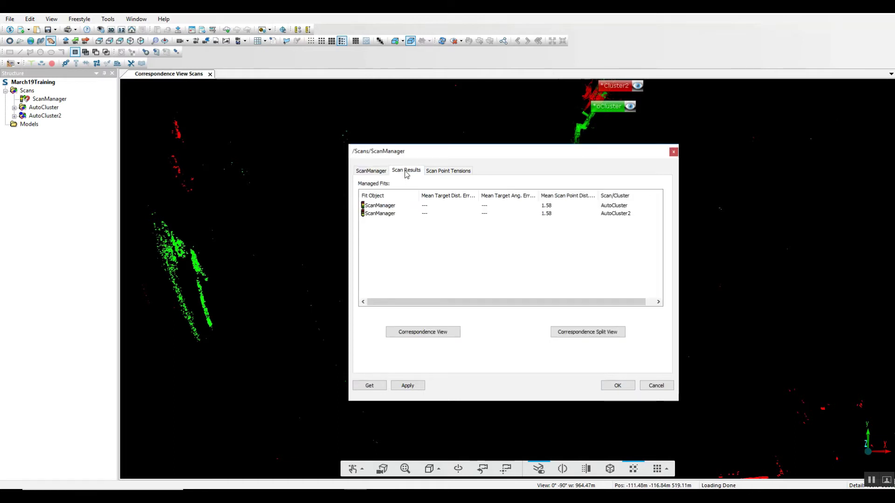
{"action": "left_click", "coordinate": [448, 171]}
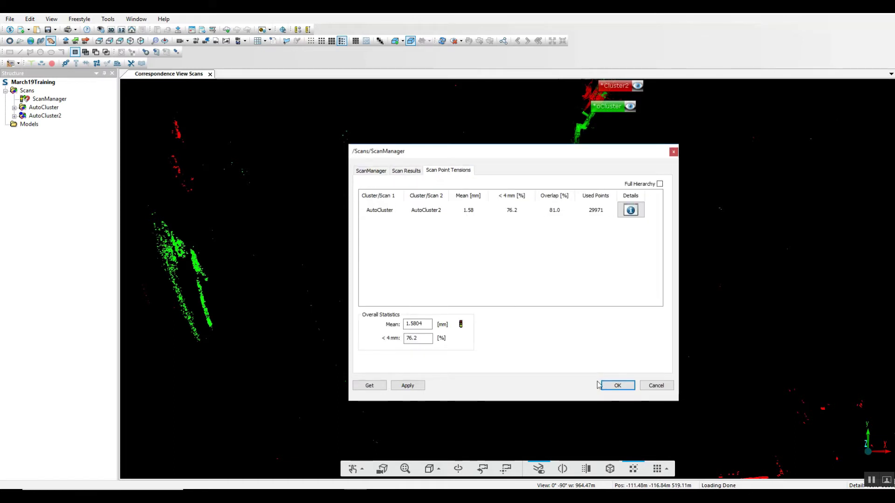
{"action": "left_click", "coordinate": [612, 386]}
Step: Examine how AutoCluster and AutoCluster2 align in the correspondence view, from above and from the sides
{"action": "left_click_drag", "start_coordinate": [560, 202], "coordinate": [531, 357]}
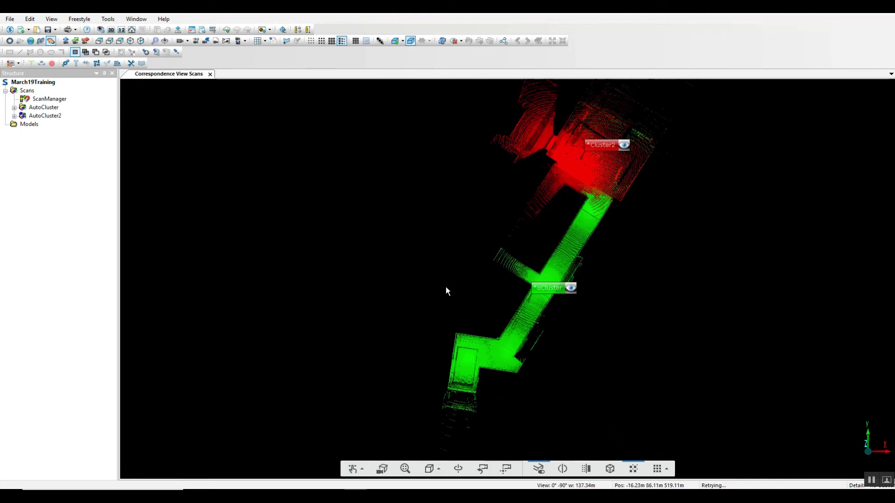
{"action": "scroll", "coordinate": [590, 289], "scroll_direction": "up", "scroll_amount": 1}
{"action": "left_click_drag", "start_coordinate": [586, 296], "coordinate": [606, 346]}
{"action": "scroll", "coordinate": [606, 347], "scroll_direction": "up", "scroll_amount": 1}
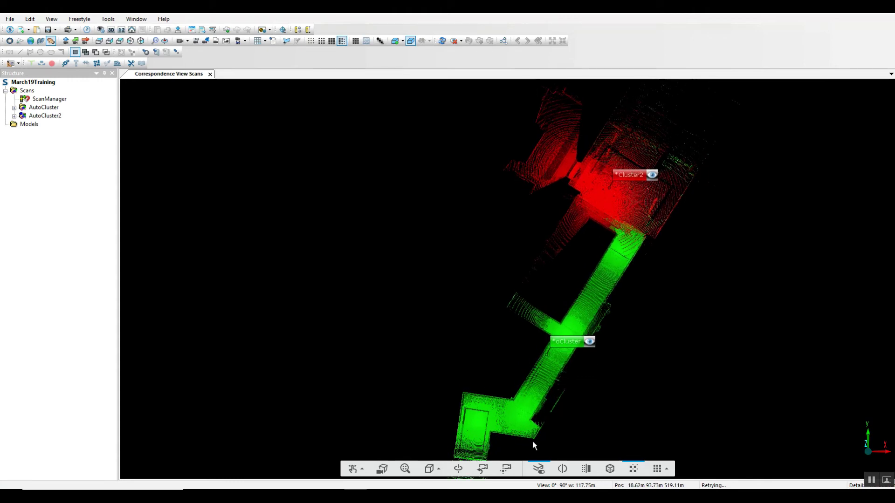
{"action": "left_click", "coordinate": [457, 470]}
{"action": "left_click_drag", "start_coordinate": [604, 272], "coordinate": [536, 142]}
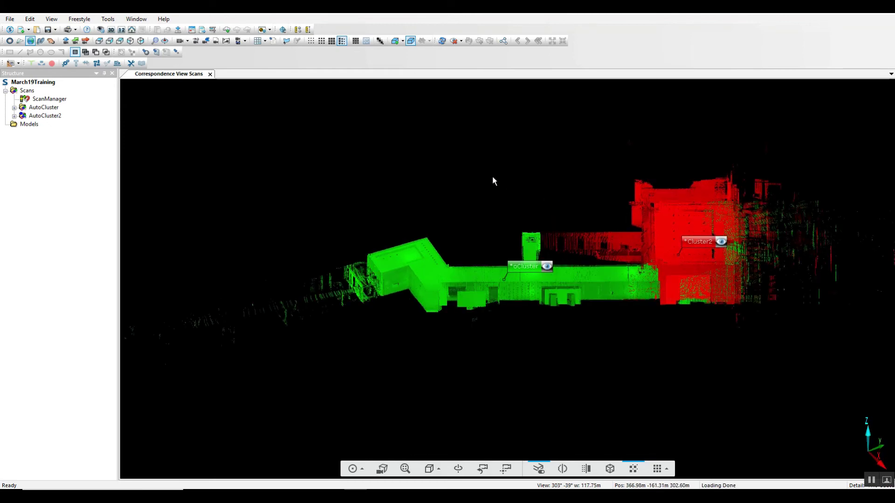
{"action": "left_click_drag", "start_coordinate": [454, 343], "coordinate": [480, 380]}
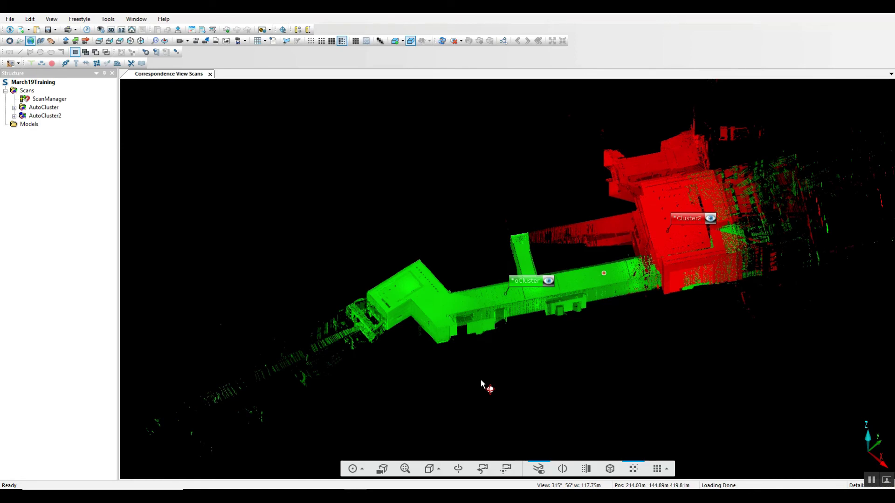
{"action": "left_click_drag", "start_coordinate": [480, 379], "coordinate": [364, 299]}
{"action": "scroll", "coordinate": [364, 299], "scroll_direction": "up", "scroll_amount": 2}
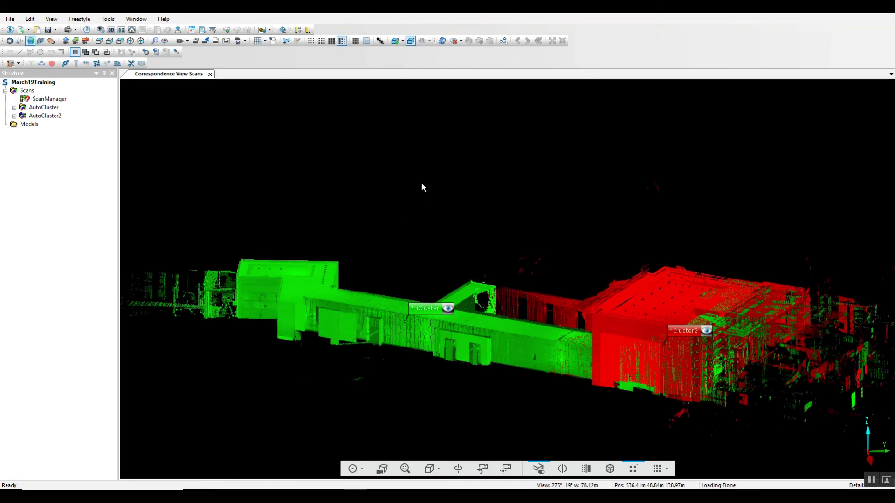
{"action": "left_click_drag", "start_coordinate": [481, 207], "coordinate": [482, 196]}
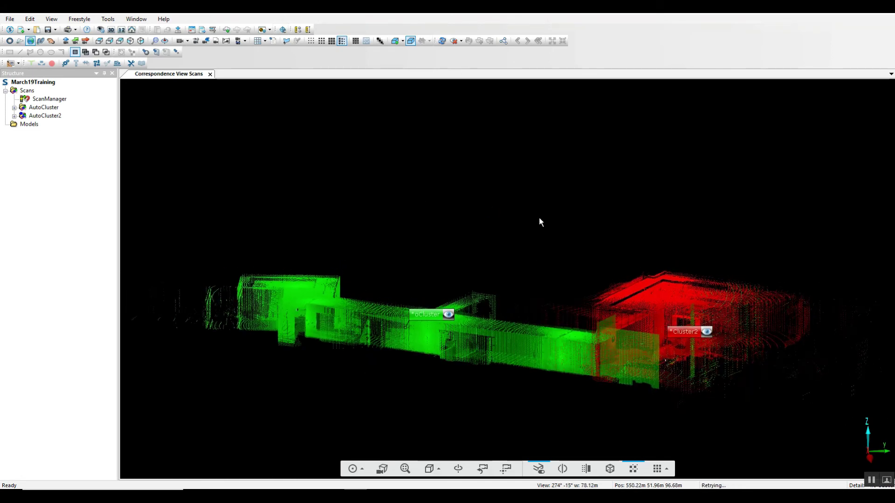